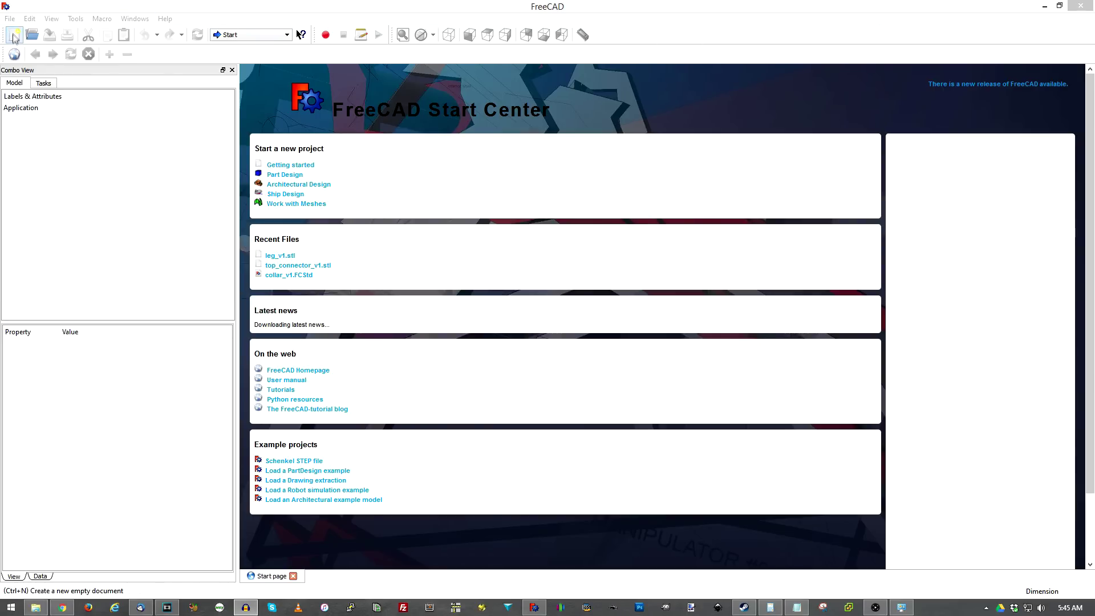
# Create a new empty Unnamed document and switch to the Part workbench.
pyautogui.click(13, 35)
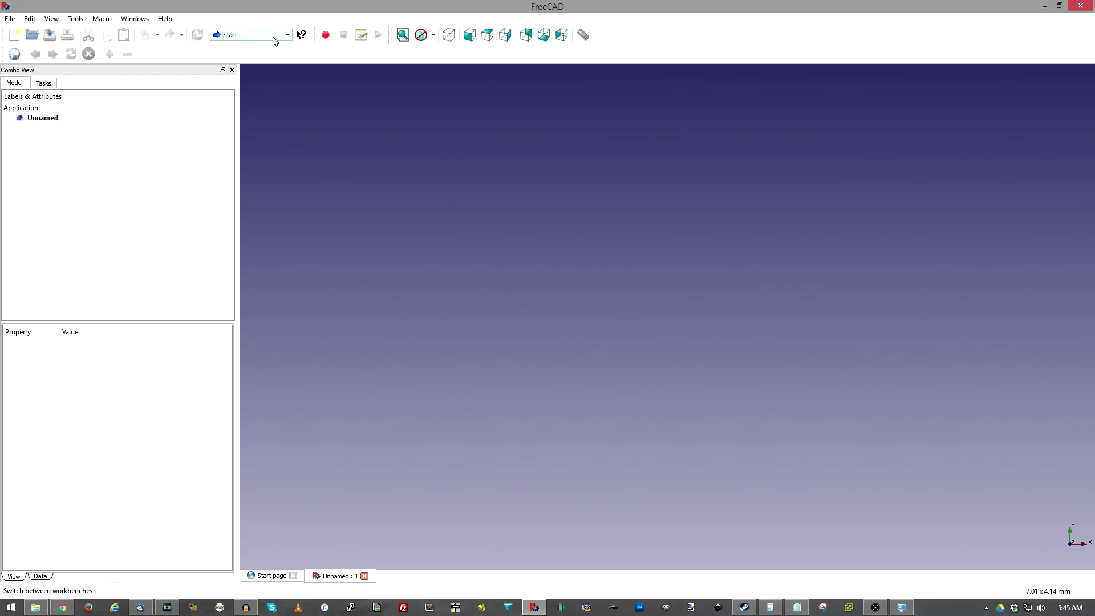
pyautogui.click(274, 36)
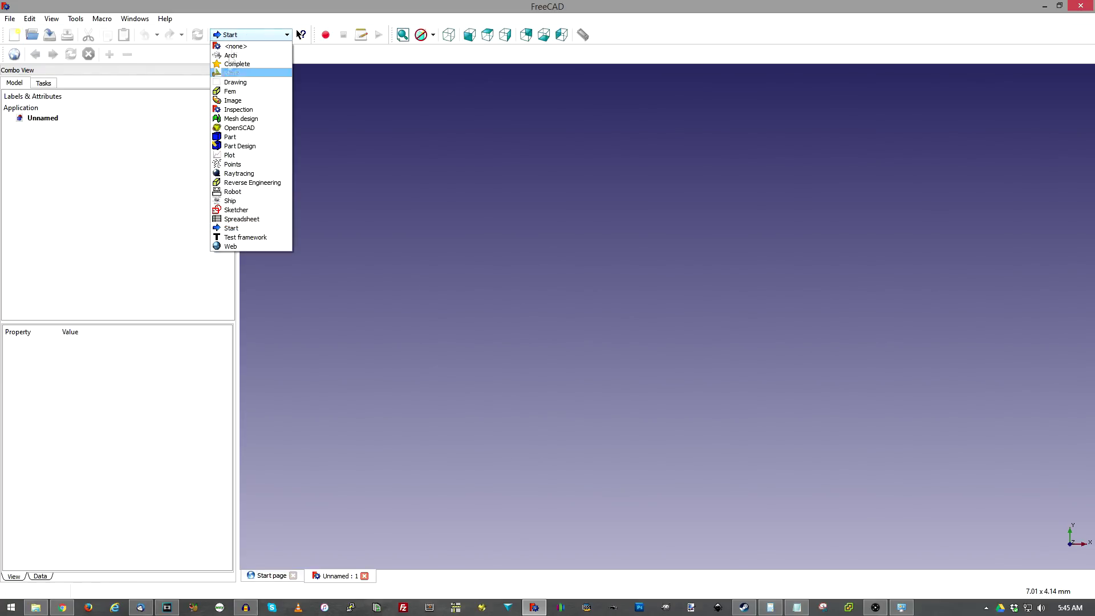
pyautogui.click(235, 139)
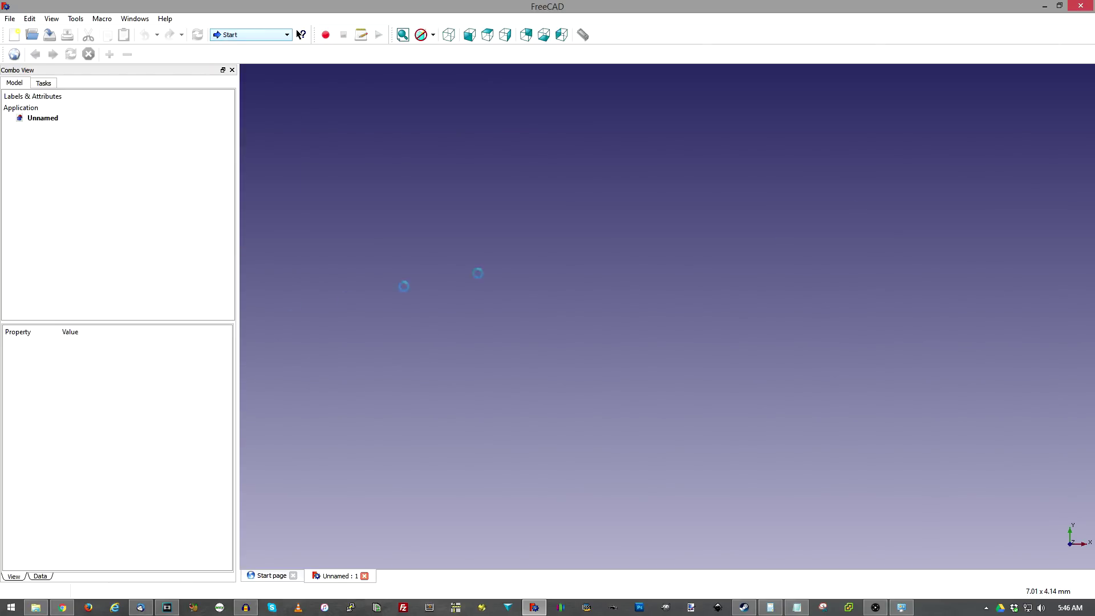
pyautogui.click(250, 35)
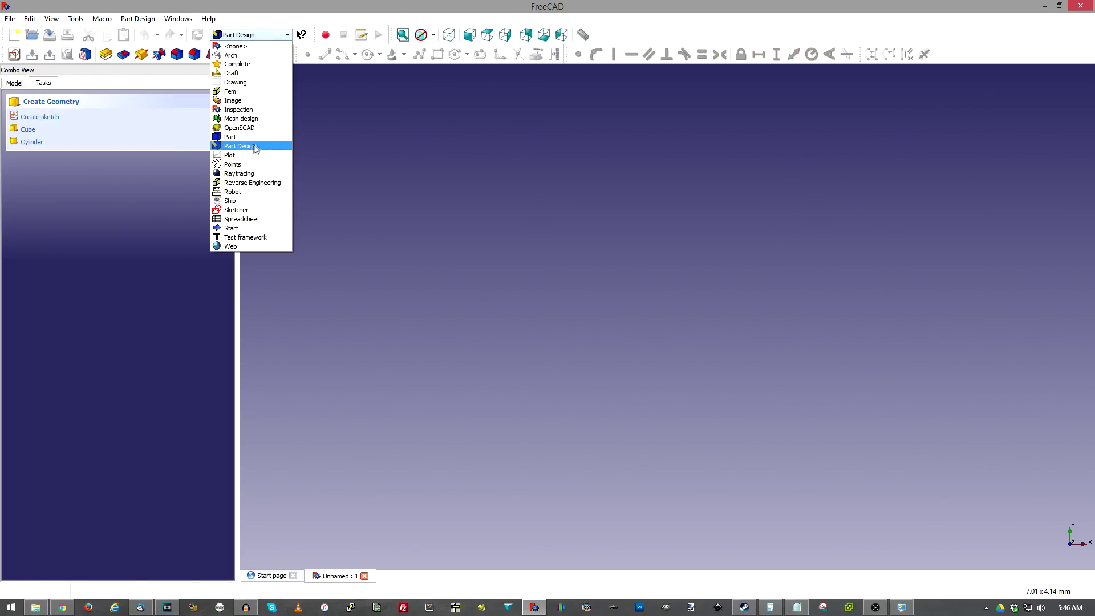
pyautogui.click(247, 136)
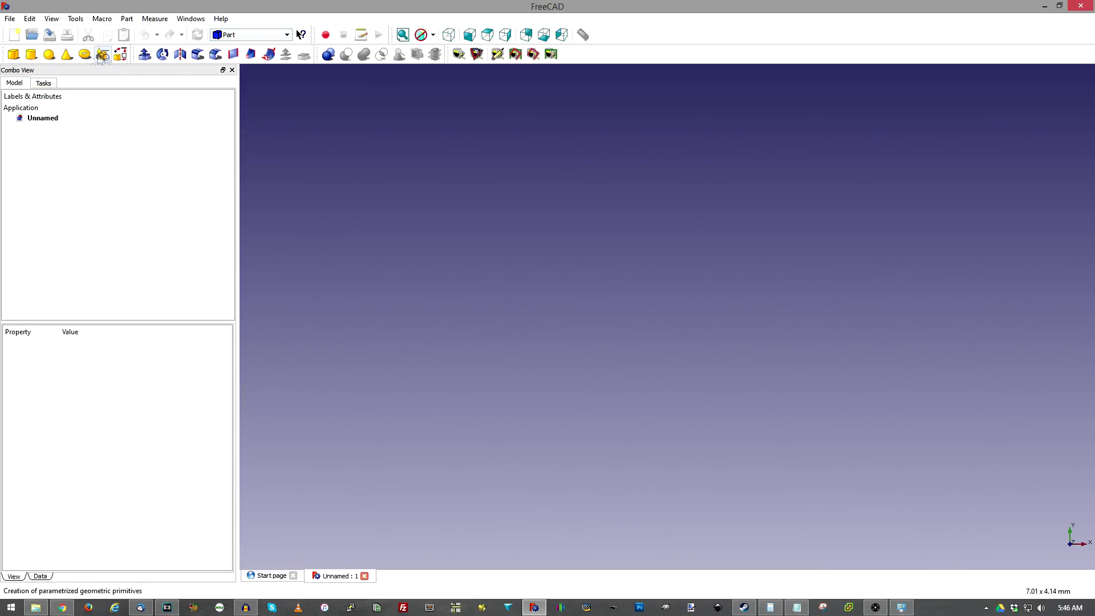
# Add a Part cylinder and open its Radius property in the Data tab.
pyautogui.click(32, 55)
pyautogui.click(45, 129)
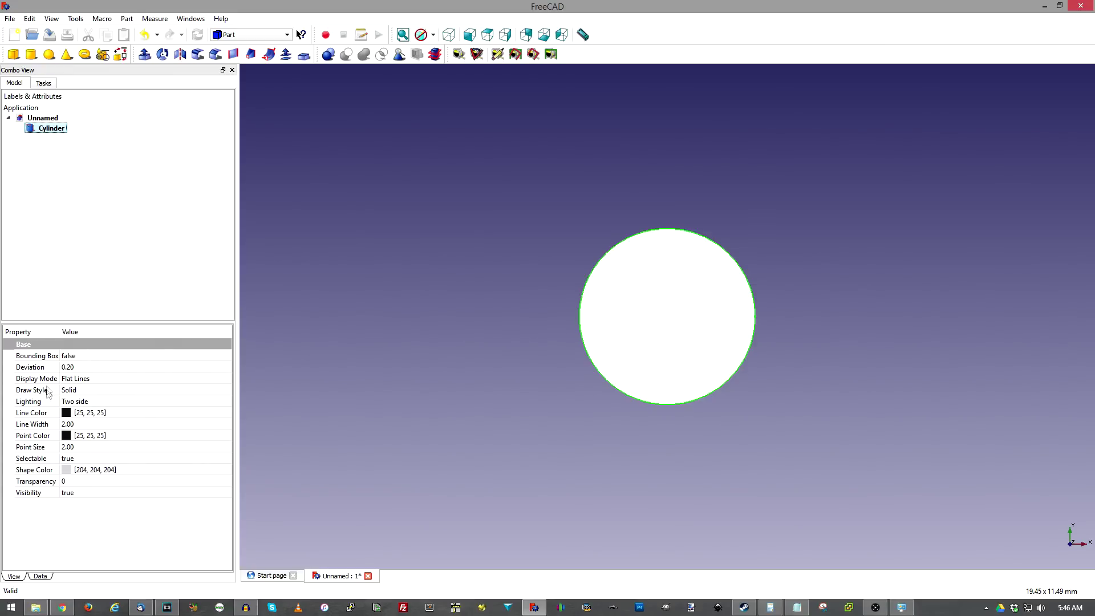
pyautogui.click(41, 577)
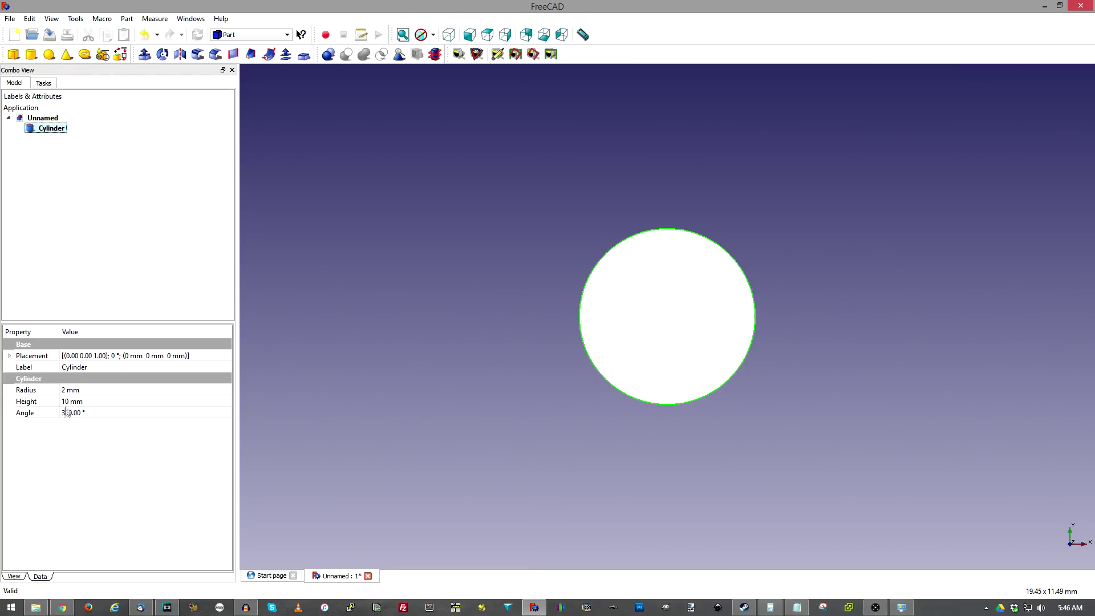
pyautogui.click(64, 390)
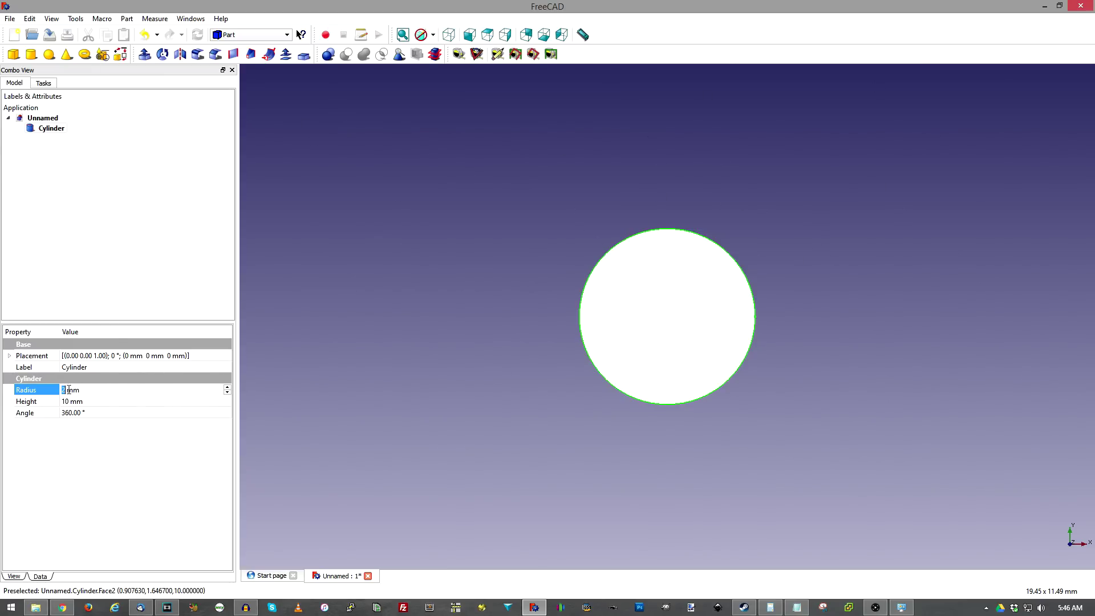
# Enter 310 mm as the cylinder radius and view it from the top.
pyautogui.press('BackSpace')
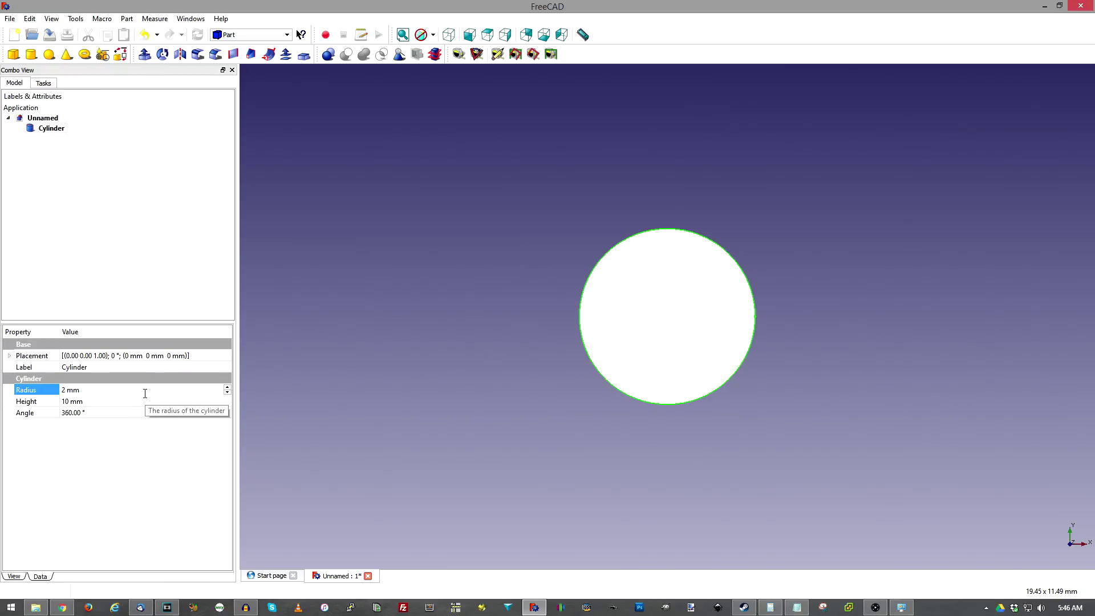
pyautogui.write('2.5')
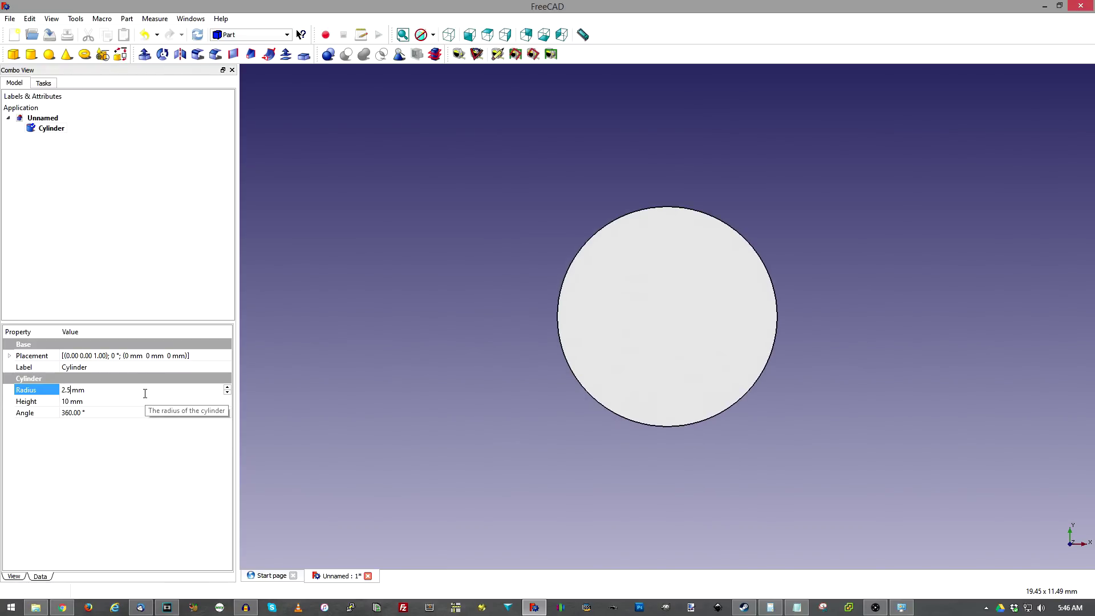
pyautogui.press('BackSpace')
pyautogui.press('BackSpace')
pyautogui.press('BackSpace')
pyautogui.write('3')
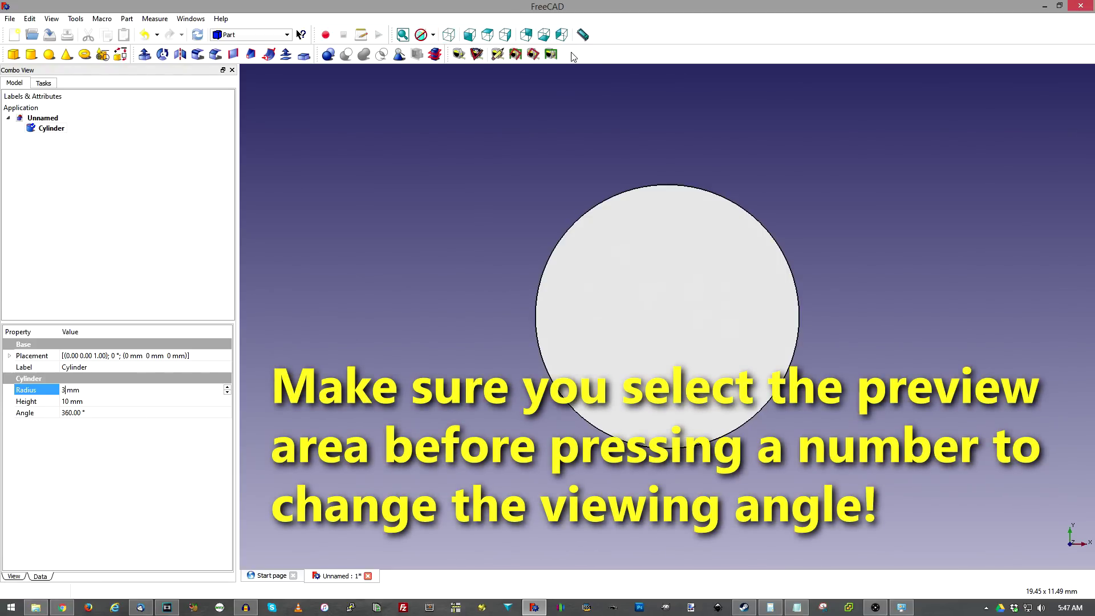
pyautogui.write('10')
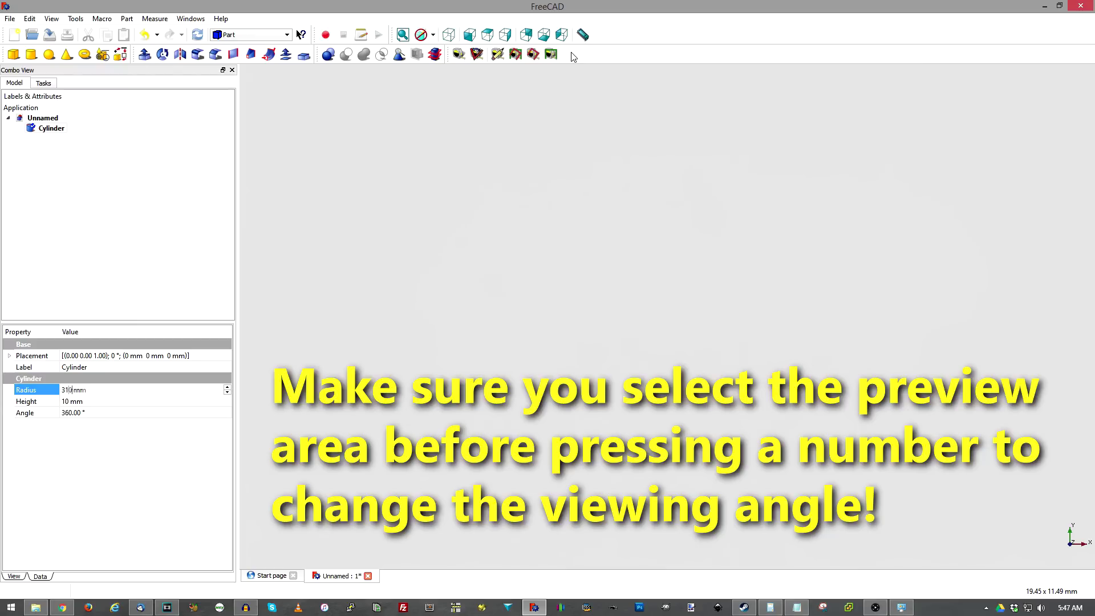
pyautogui.click(644, 282)
pyautogui.press('2')
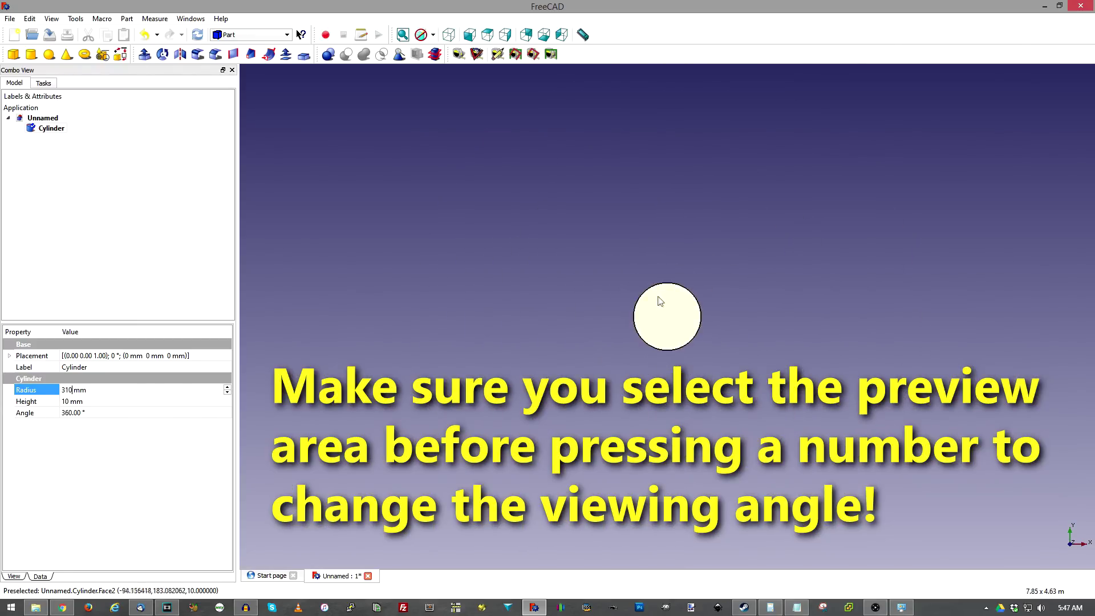
pyautogui.scroll(3, 666, 303)
pyautogui.scroll(-4, 663, 308)
pyautogui.scroll(2, 662, 310)
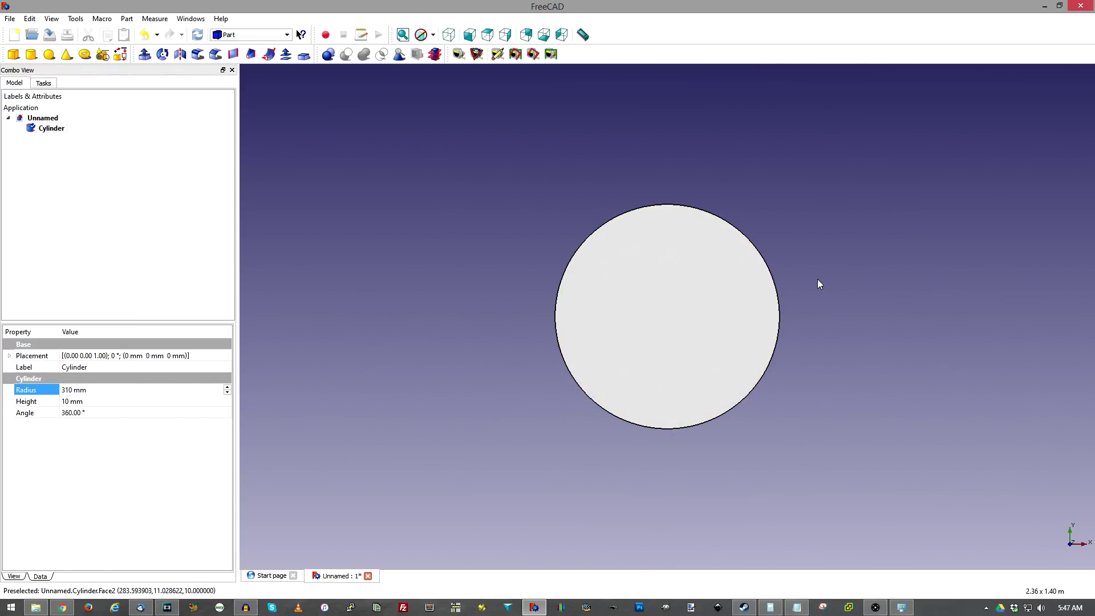
# Orbit the disc and cycle through isometric, top, front, right, rear and left views.
pyautogui.moveTo(814, 276); pyautogui.dragTo(736, 185, button='middle')
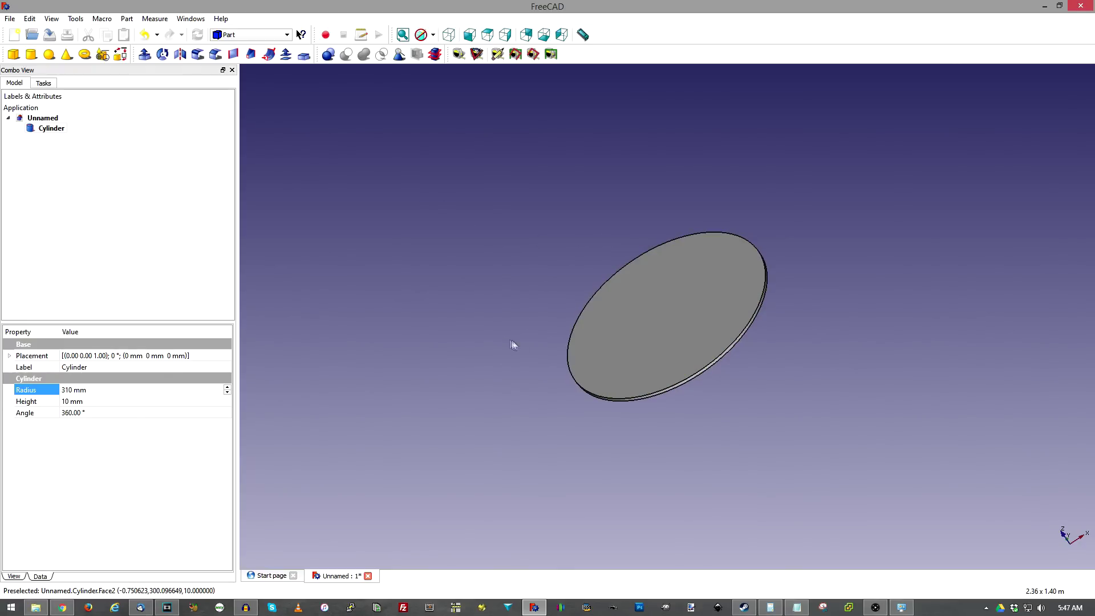
pyautogui.scroll(2, 556, 230)
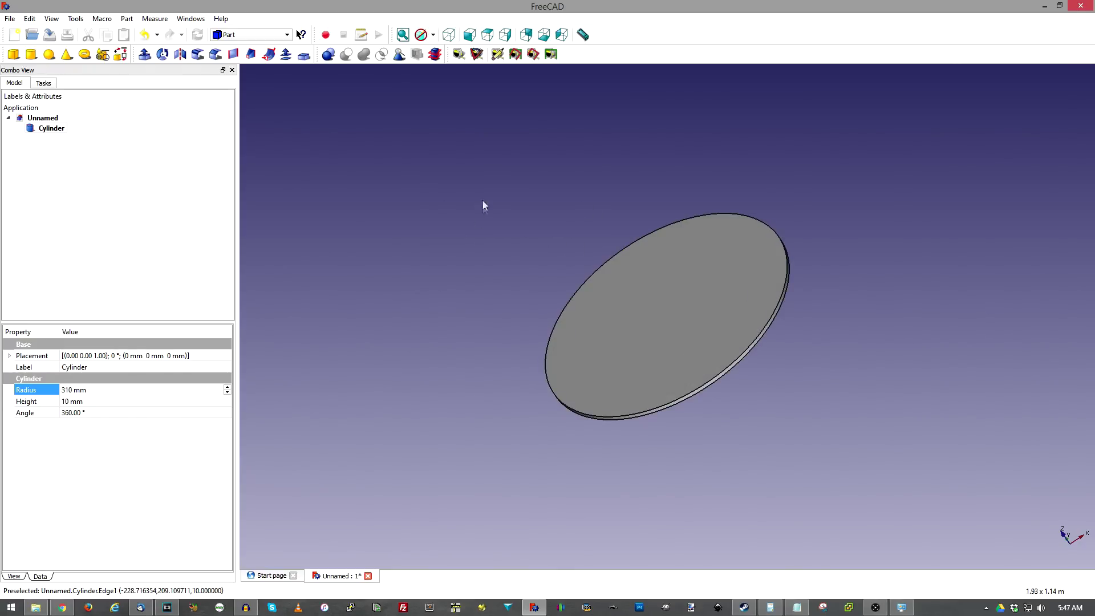
pyautogui.click(448, 35)
pyautogui.click(485, 34)
pyautogui.click(449, 34)
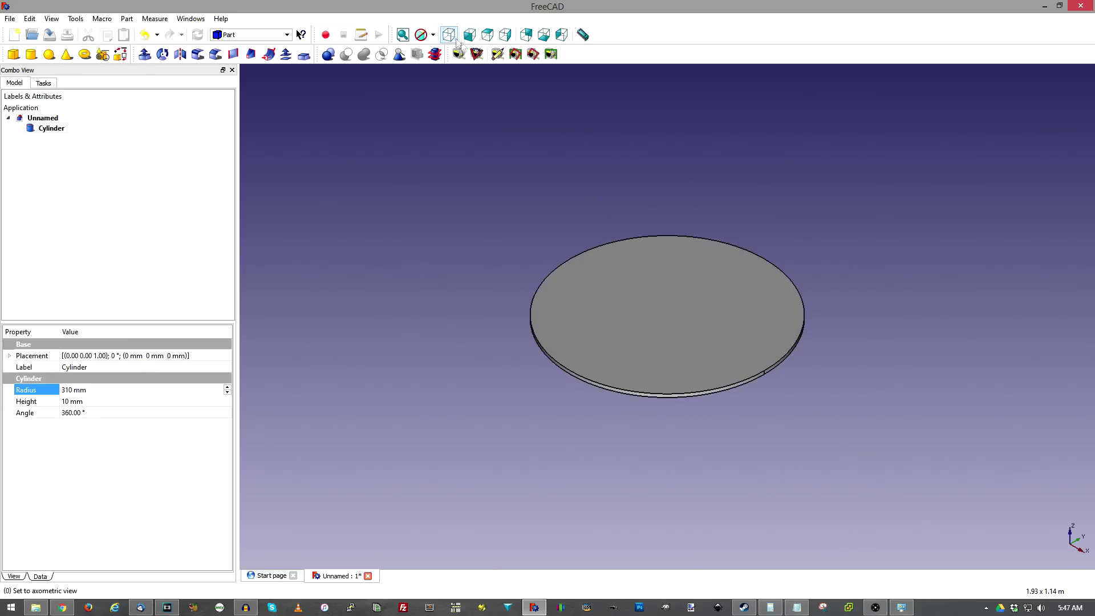
pyautogui.click(469, 34)
pyautogui.click(487, 35)
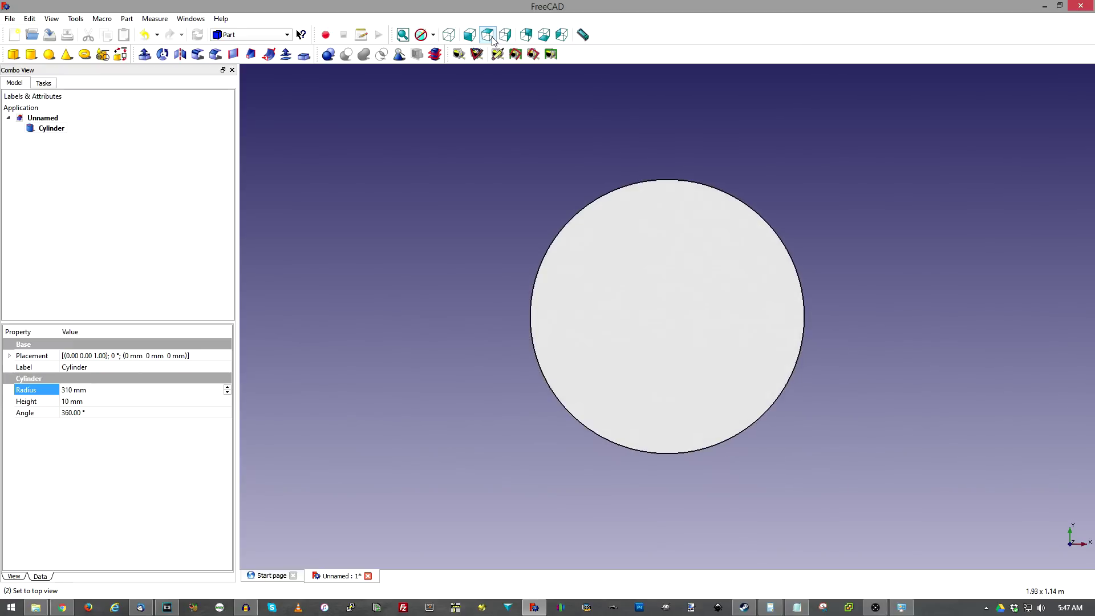
pyautogui.click(505, 35)
pyautogui.click(525, 35)
pyautogui.click(561, 35)
pyautogui.click(448, 35)
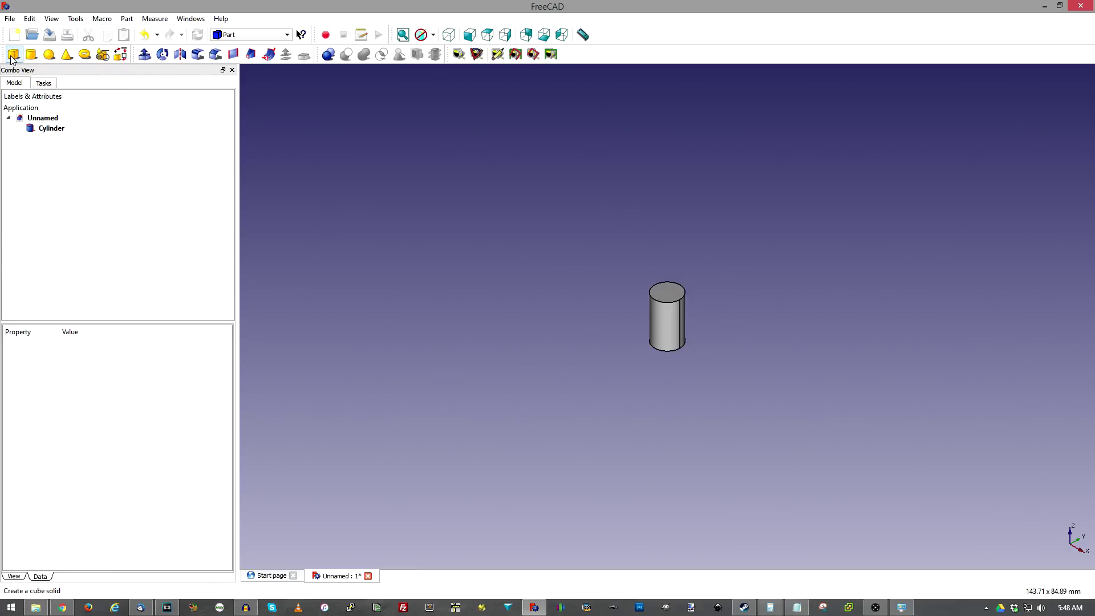
# Add a cube with 5 mm height and 10 mm length, then expand its Placement.
pyautogui.click(13, 55)
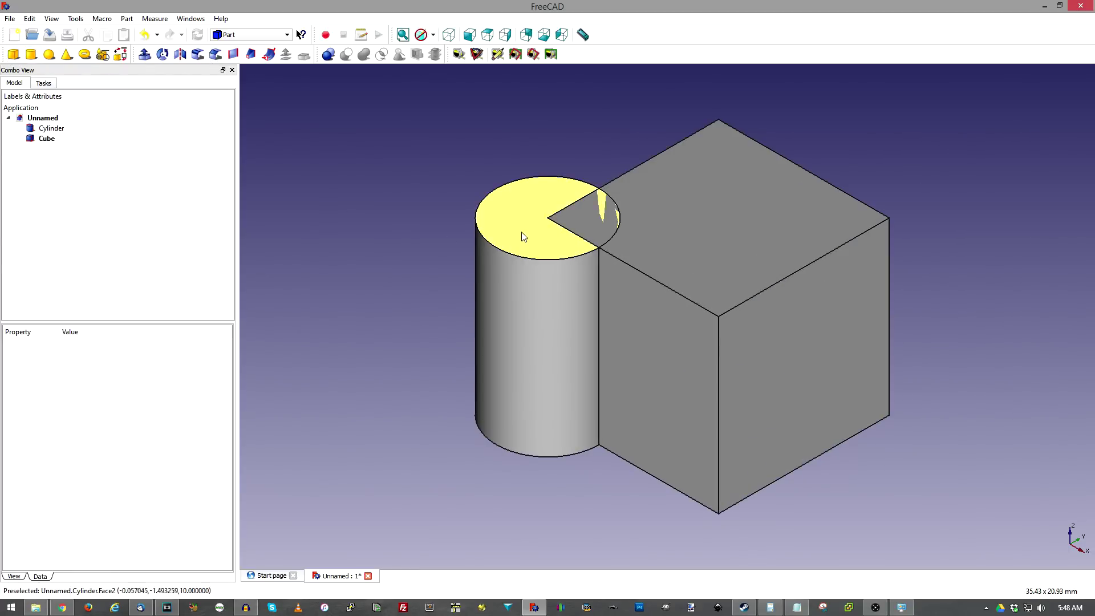
pyautogui.click(46, 138)
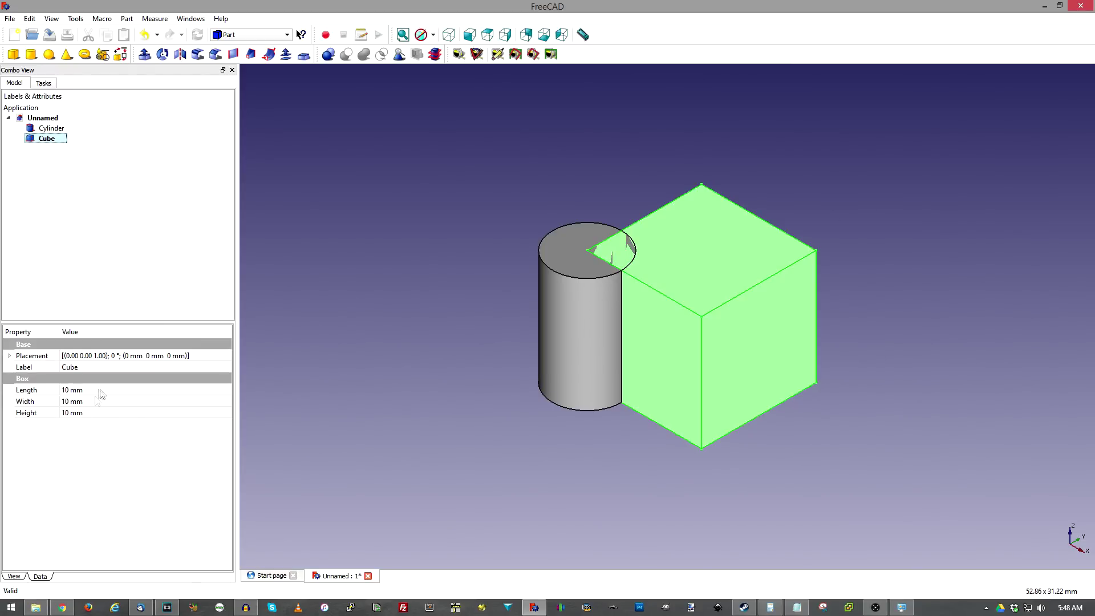
pyautogui.click(69, 402)
pyautogui.click(65, 413)
pyautogui.write('5')
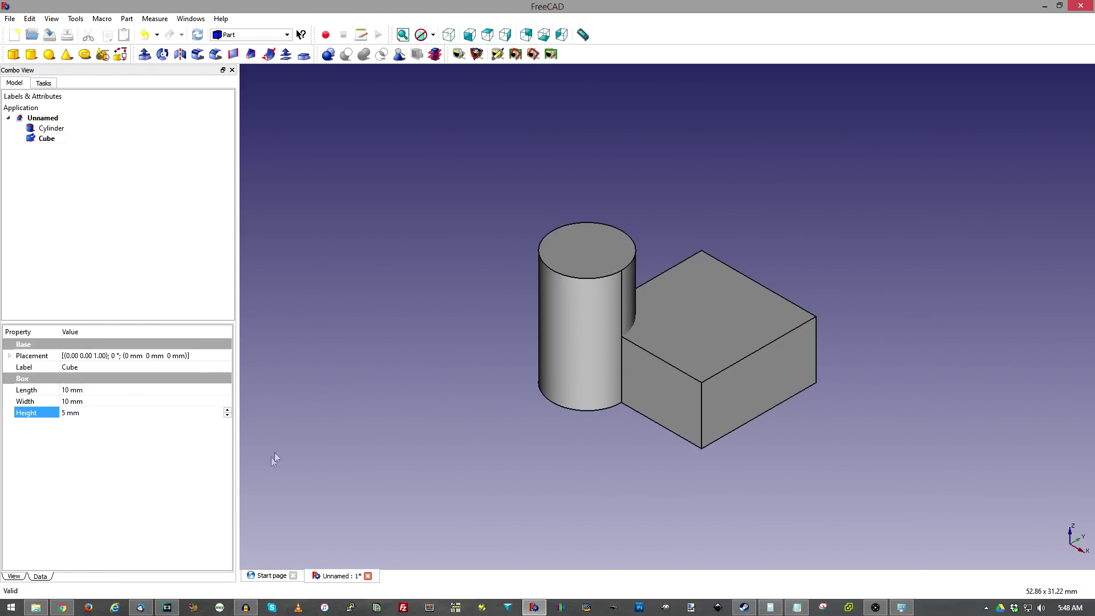
pyautogui.click(64, 390)
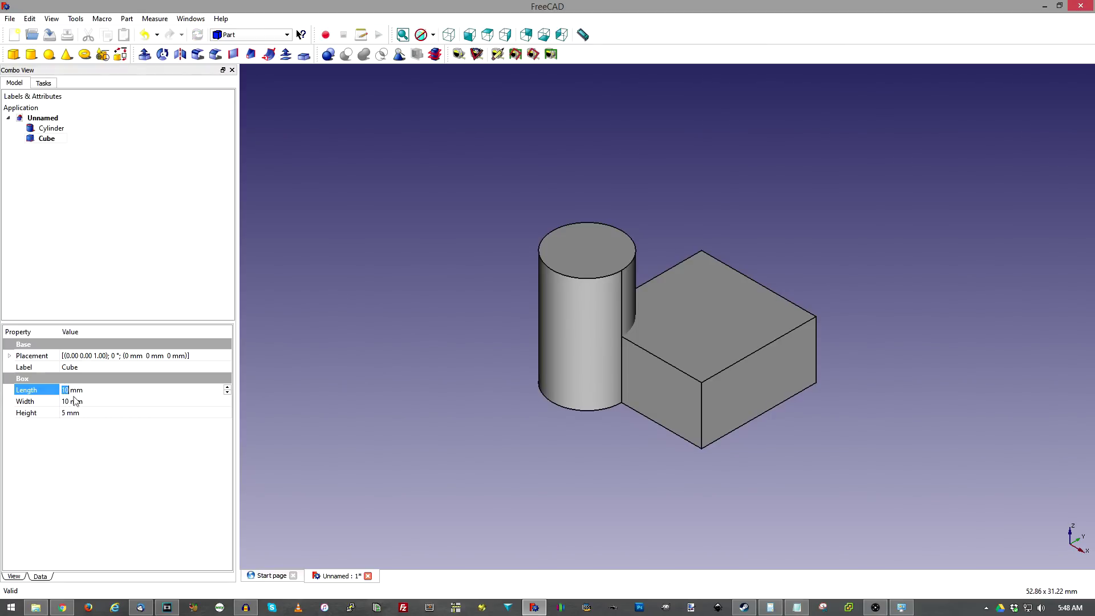
pyautogui.click(9, 355)
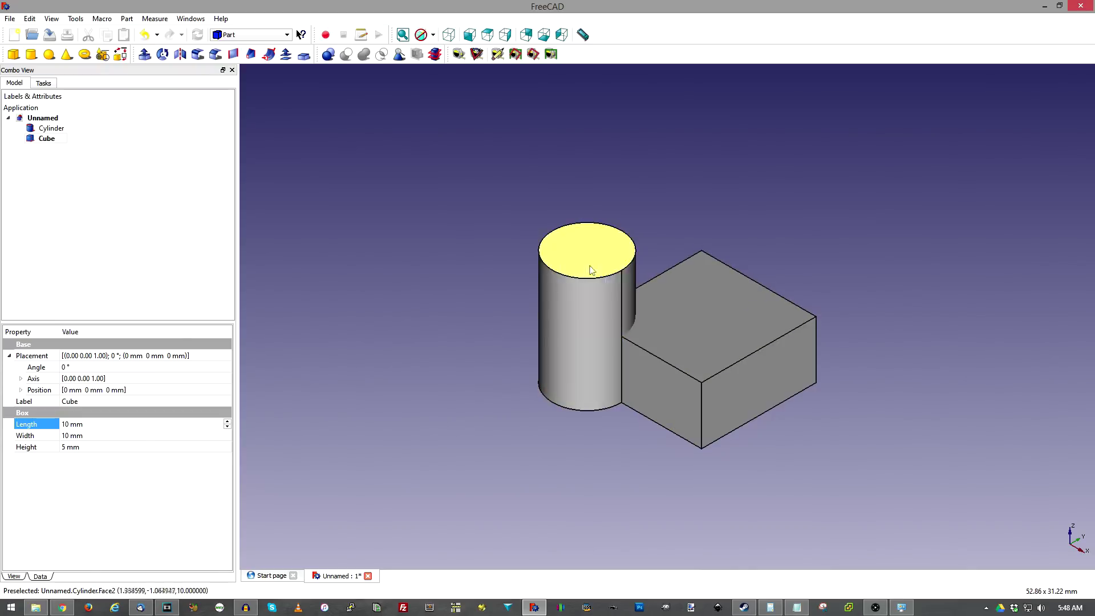
# Set the cube's position to z 2.5, y -5 and x -5 mm, then select the Cylinder.
pyautogui.click(21, 390)
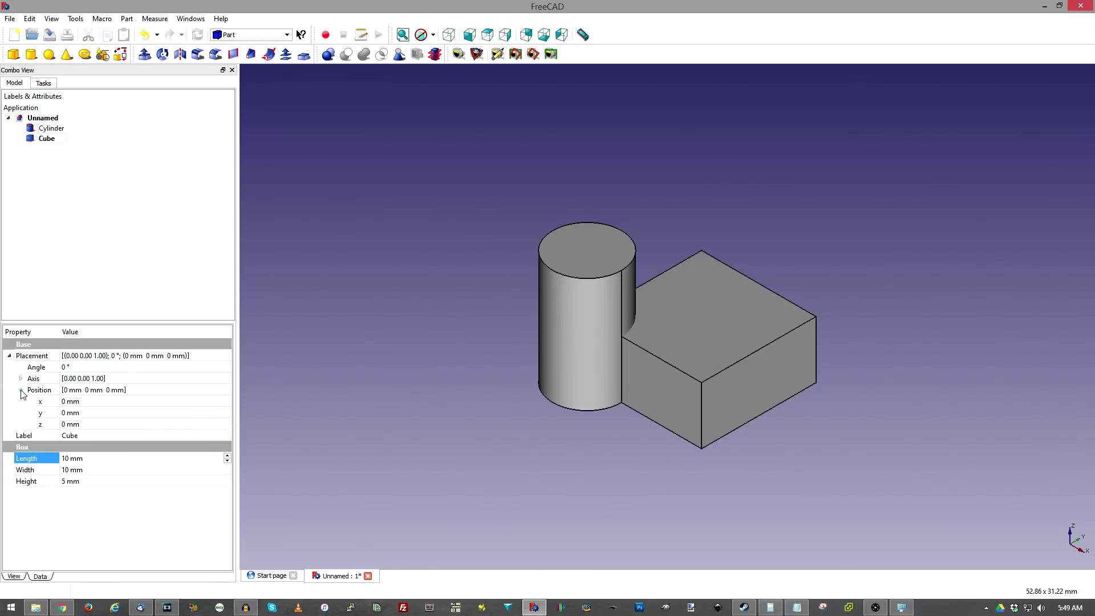
pyautogui.click(66, 424)
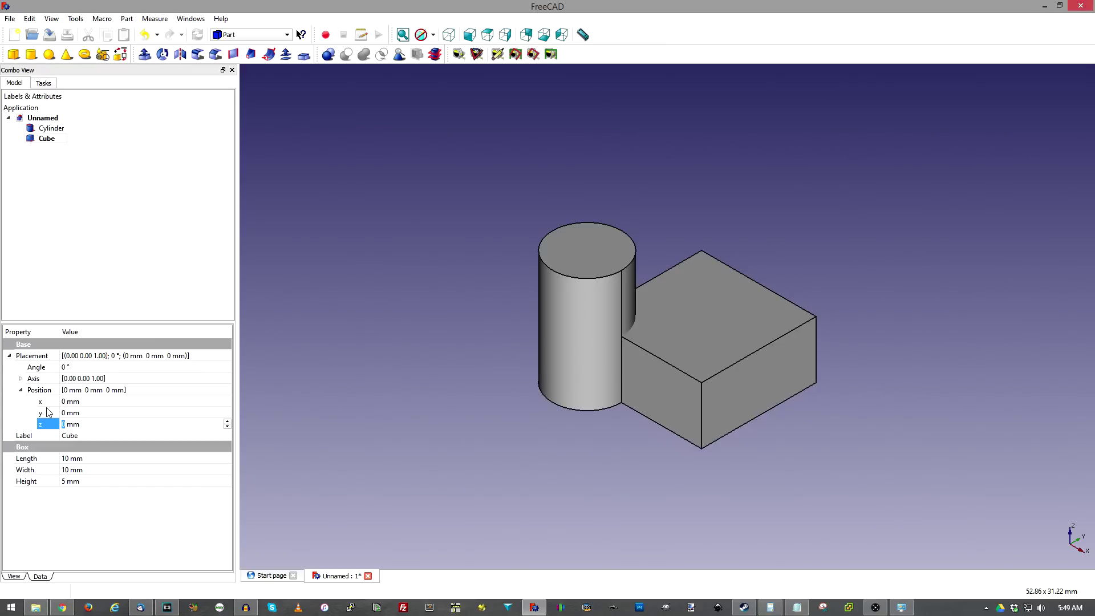
pyautogui.write('2.5')
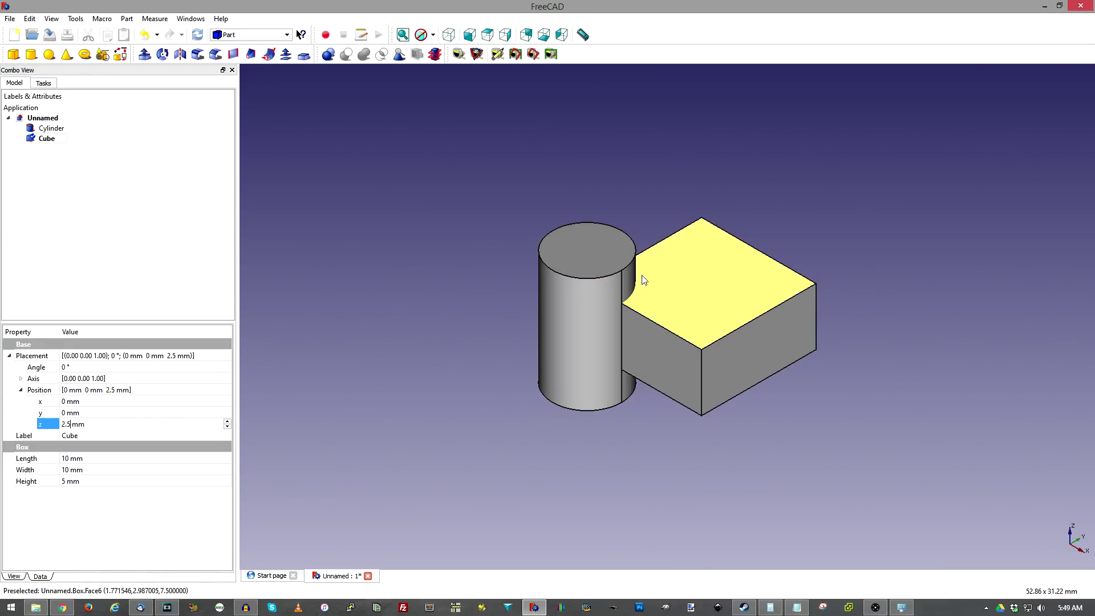
pyautogui.click(64, 412)
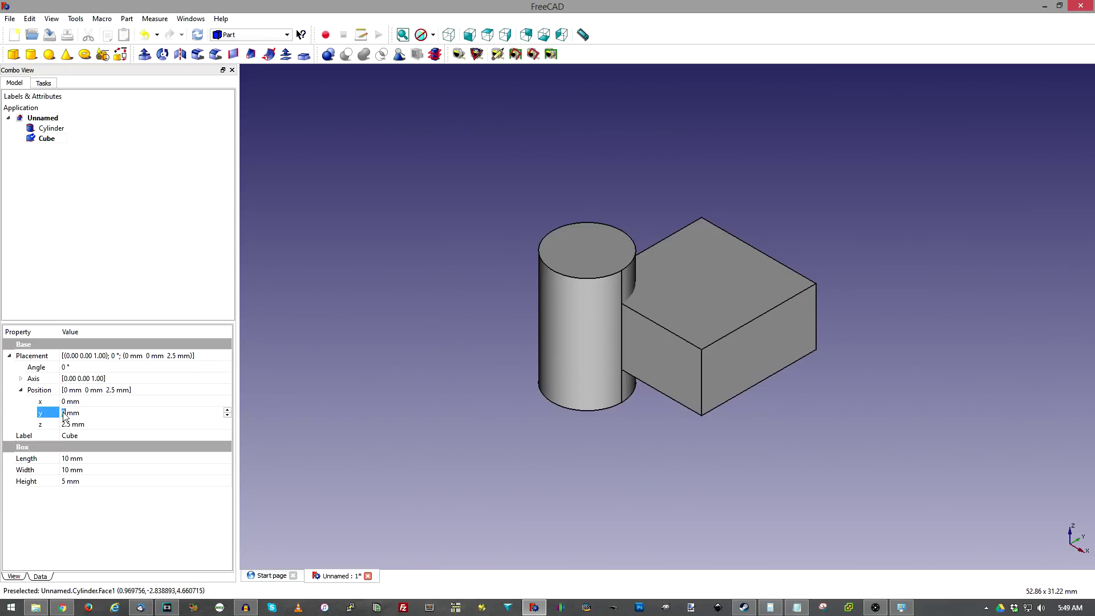
pyautogui.write('-5')
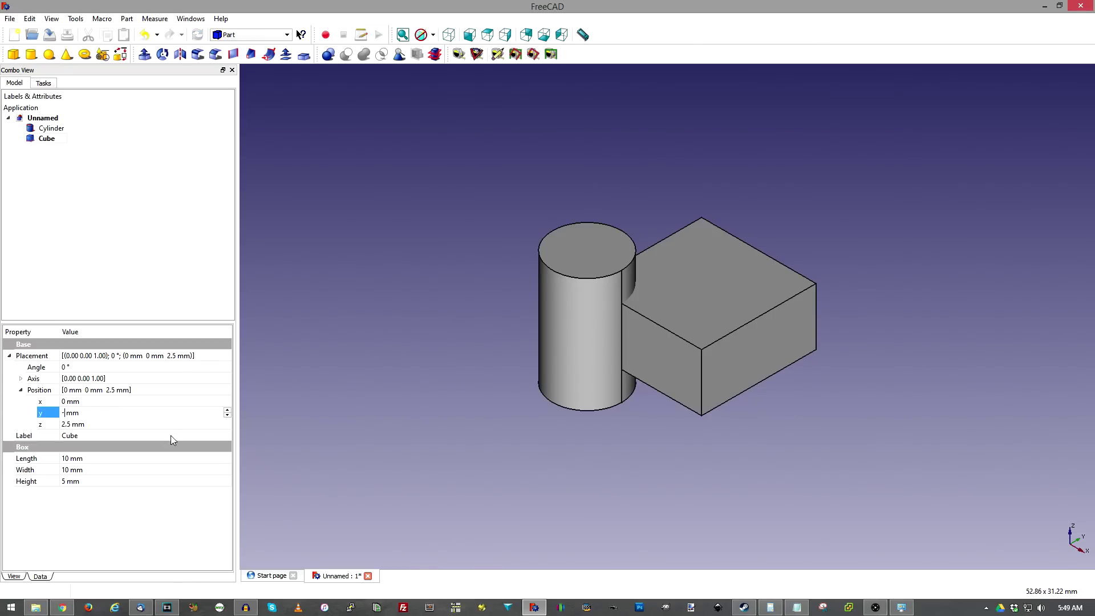
pyautogui.click(65, 401)
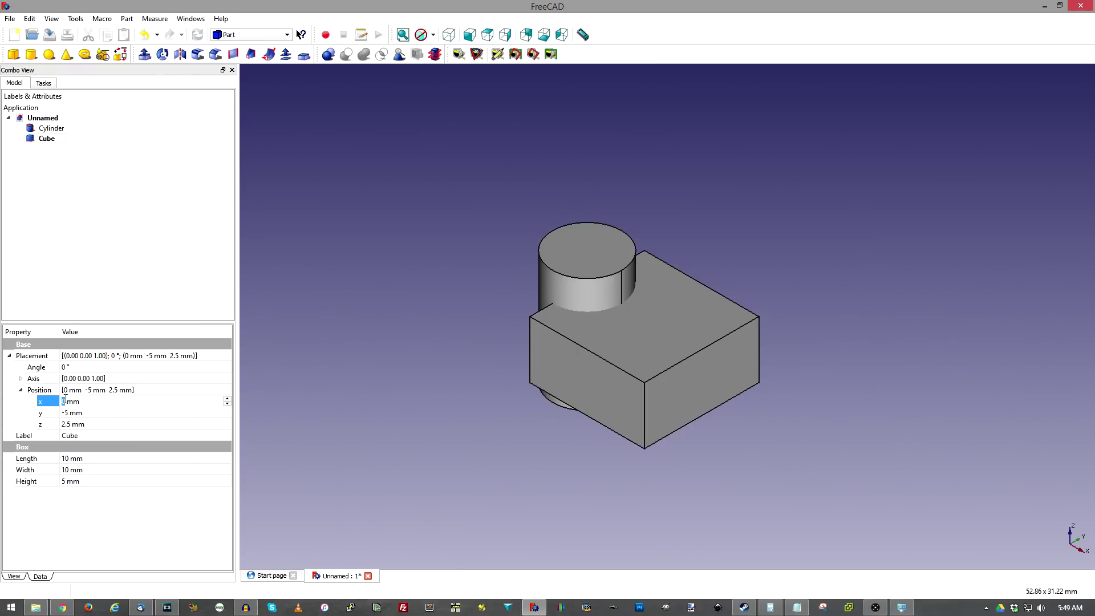
pyautogui.write('1')
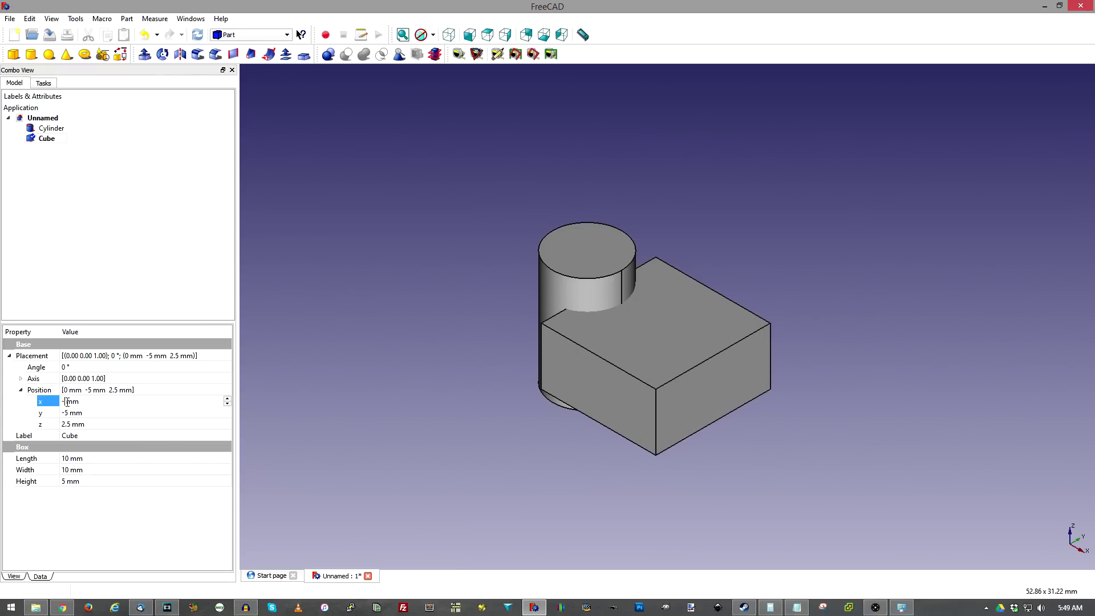
pyautogui.write('5')
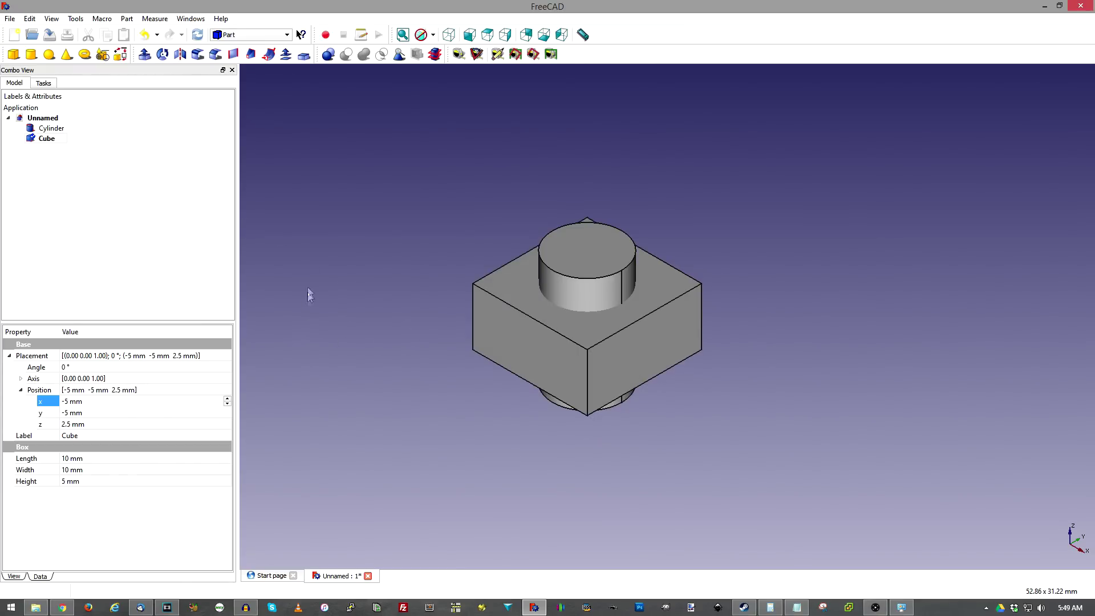
pyautogui.click(43, 129)
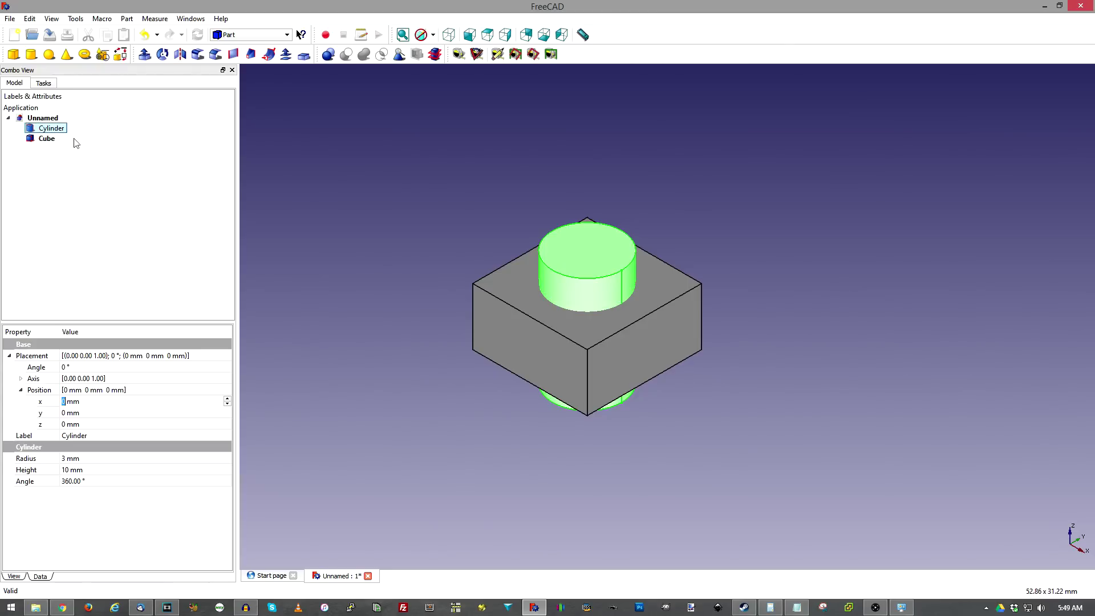
# Add the Cube to the Cylinder selection.
pyautogui.keyDown('ctrl'); pyautogui.click(50, 141); pyautogui.keyUp('ctrl')
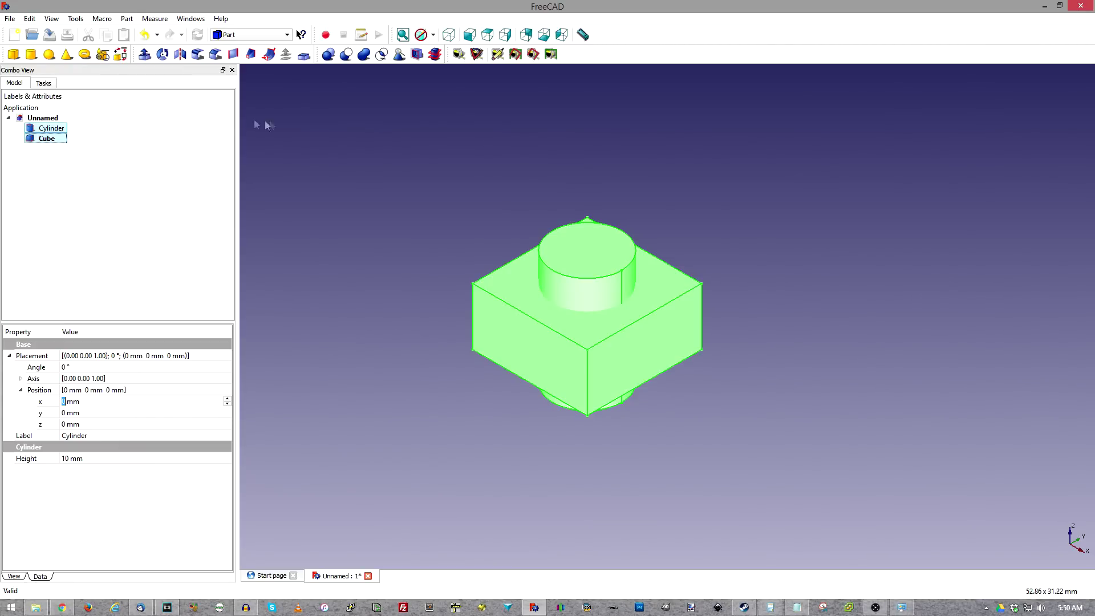
# Try a union, undo it, and make the hidden Cylinder and Cube visible again.
pyautogui.click(363, 54)
pyautogui.hotkey('ctrl', 'z')
pyautogui.click(49, 128)
pyautogui.click(35, 139)
pyautogui.click(35, 129)
pyautogui.rightClick(36, 129)
pyautogui.click(78, 166)
pyautogui.click(35, 139)
pyautogui.rightClick(36, 139)
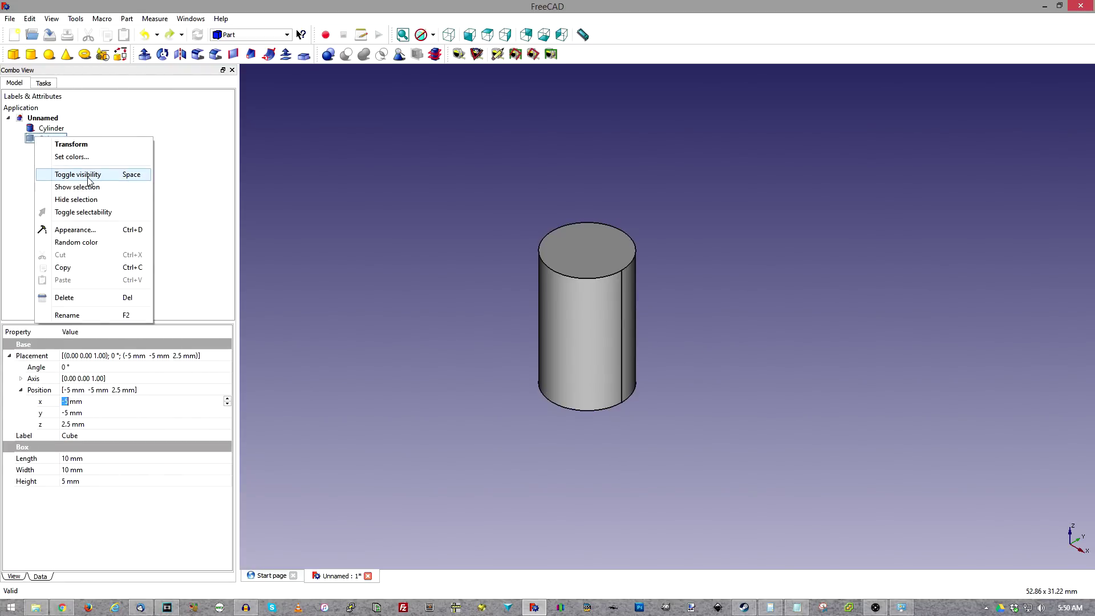
pyautogui.click(89, 175)
pyautogui.click(147, 182)
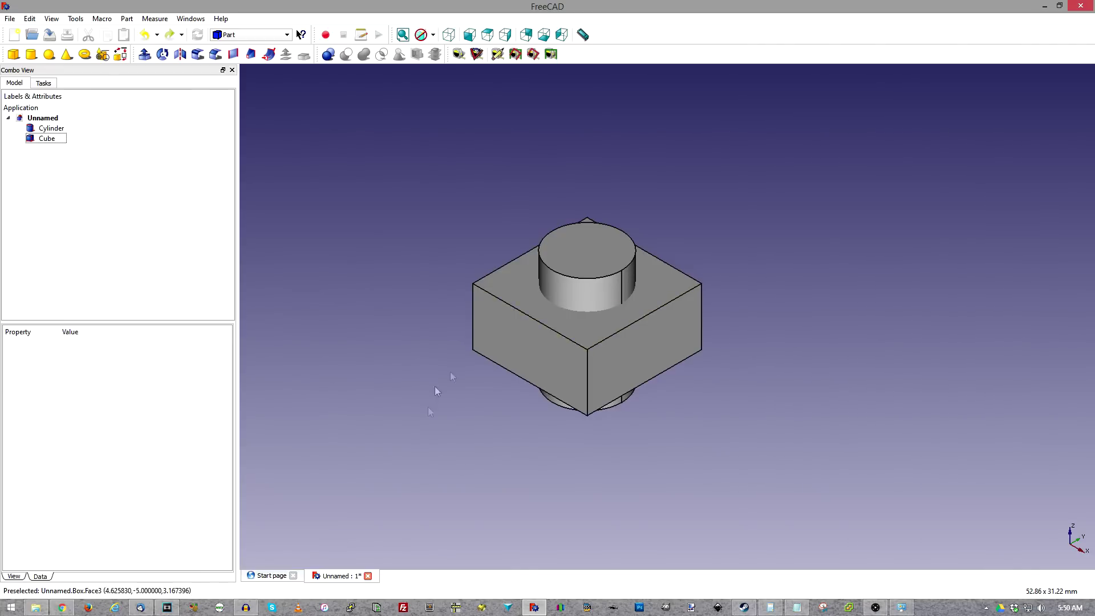
# Select Cylinder then Cube and cut the box out of the cylinder.
pyautogui.click(43, 128)
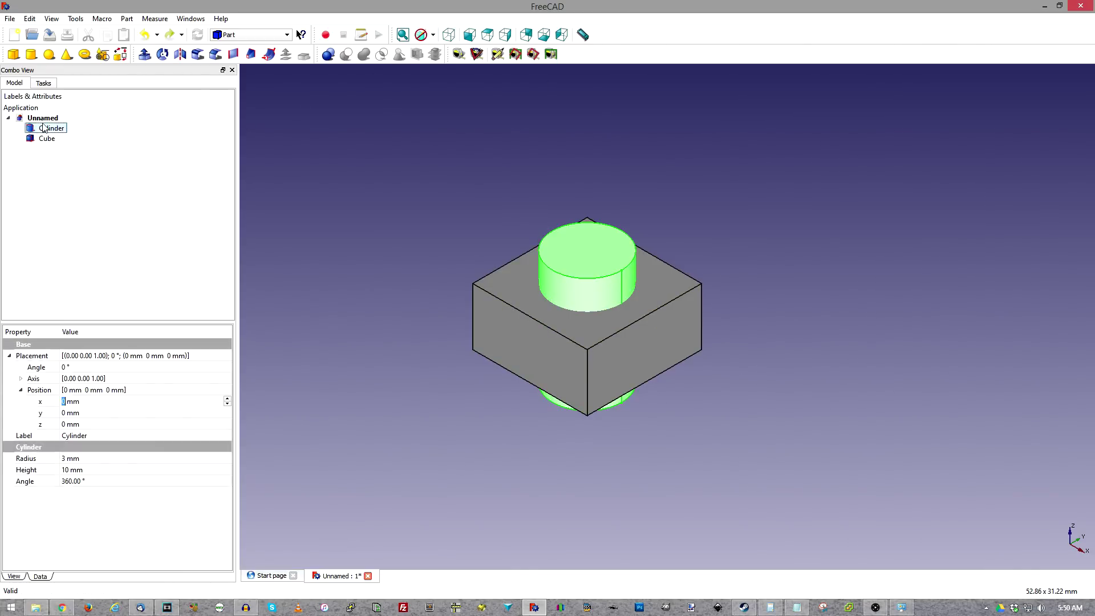
pyautogui.keyDown('ctrl'); pyautogui.click(47, 138); pyautogui.keyUp('ctrl')
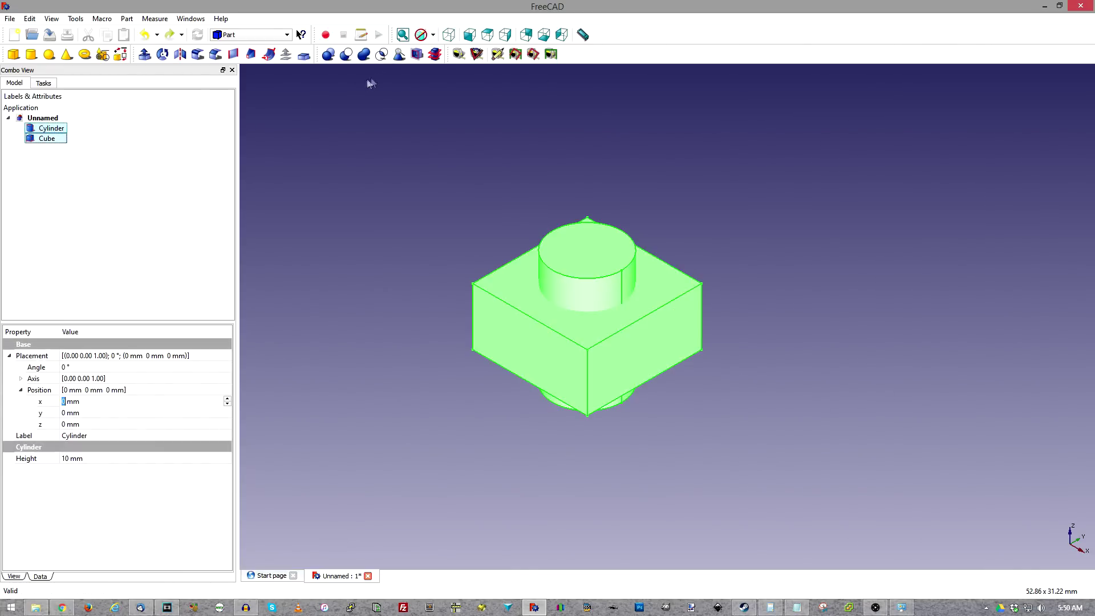
pyautogui.click(348, 55)
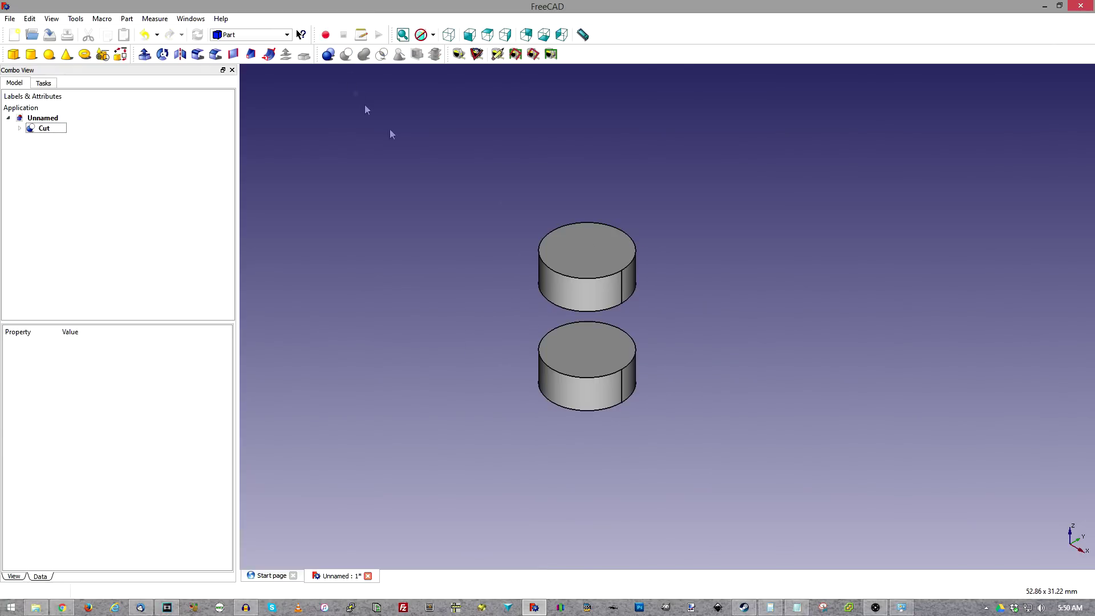
# Expand the Cut feature and inspect its base Cylinder and tool Cube properties.
pyautogui.click(35, 128)
pyautogui.click(20, 128)
pyautogui.click(55, 138)
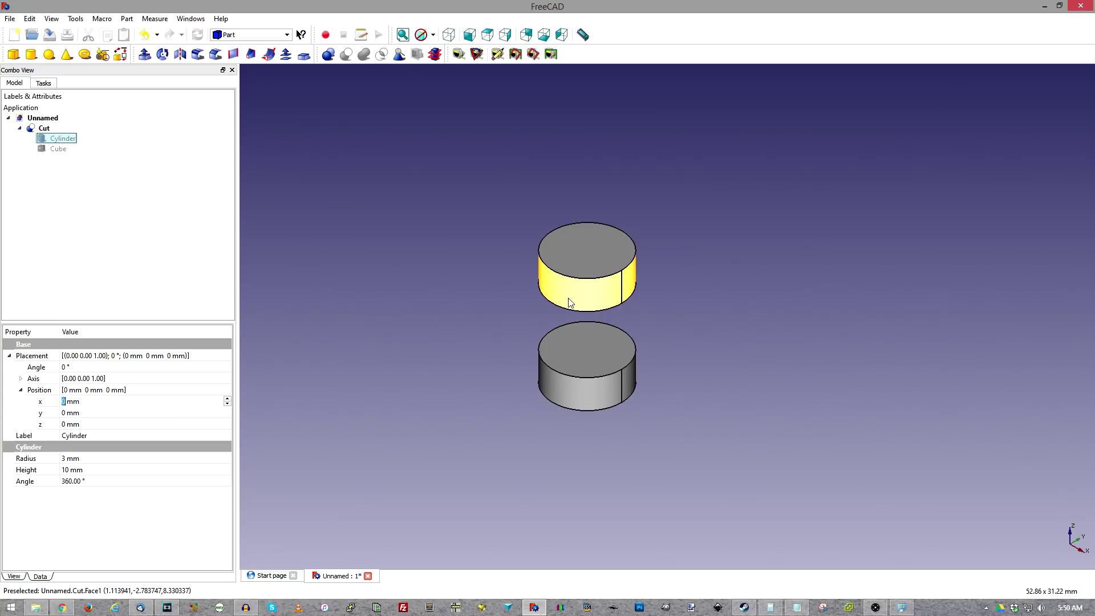
pyautogui.click(60, 149)
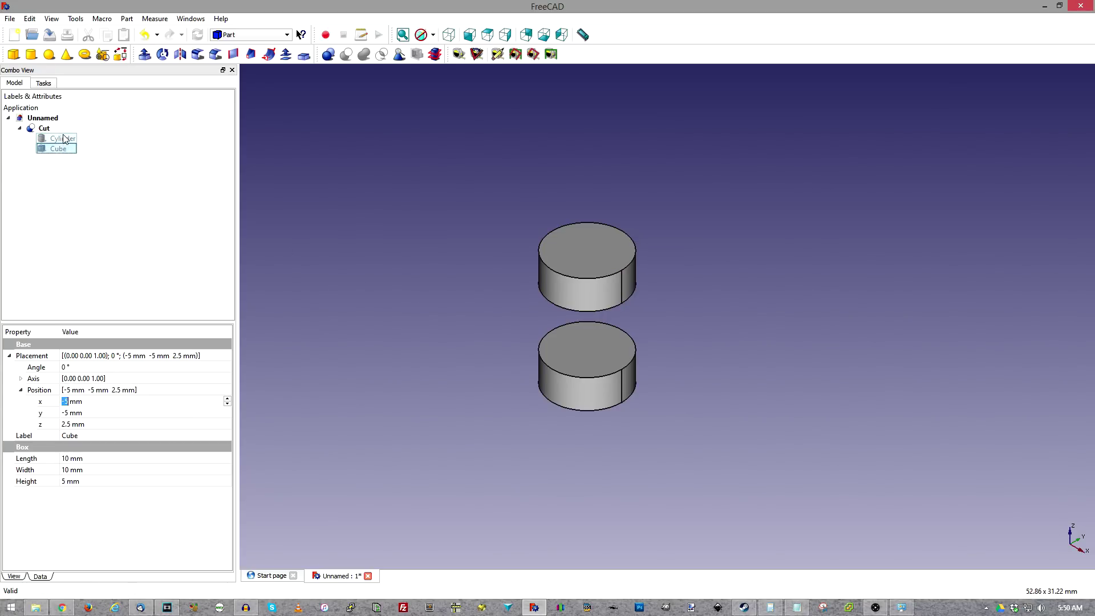
pyautogui.click(61, 139)
pyautogui.click(44, 128)
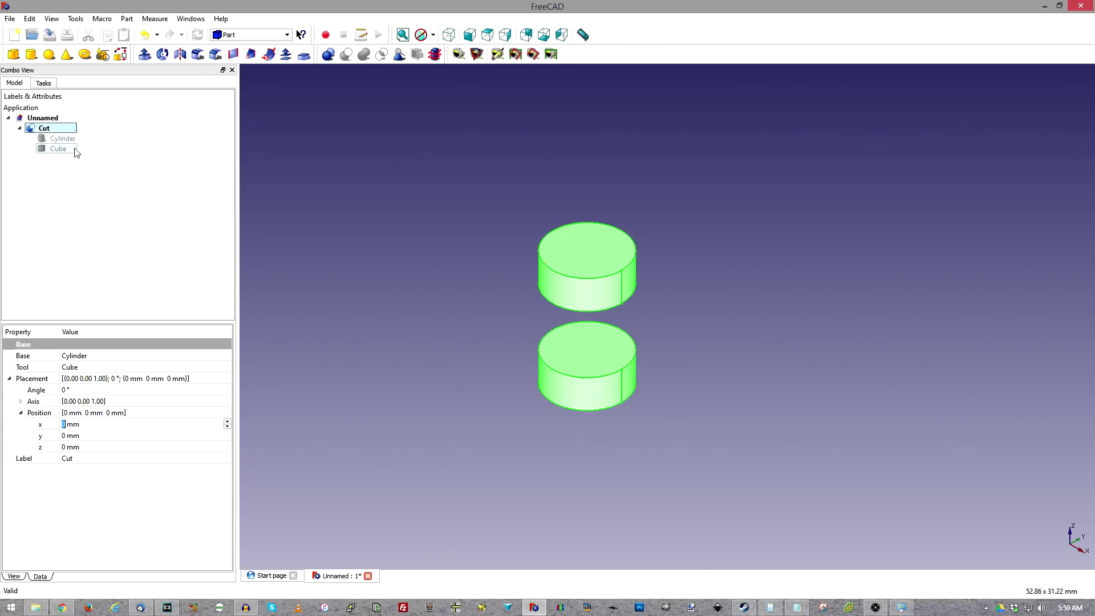
pyautogui.click(61, 139)
pyautogui.press('Up')
pyautogui.click(60, 138)
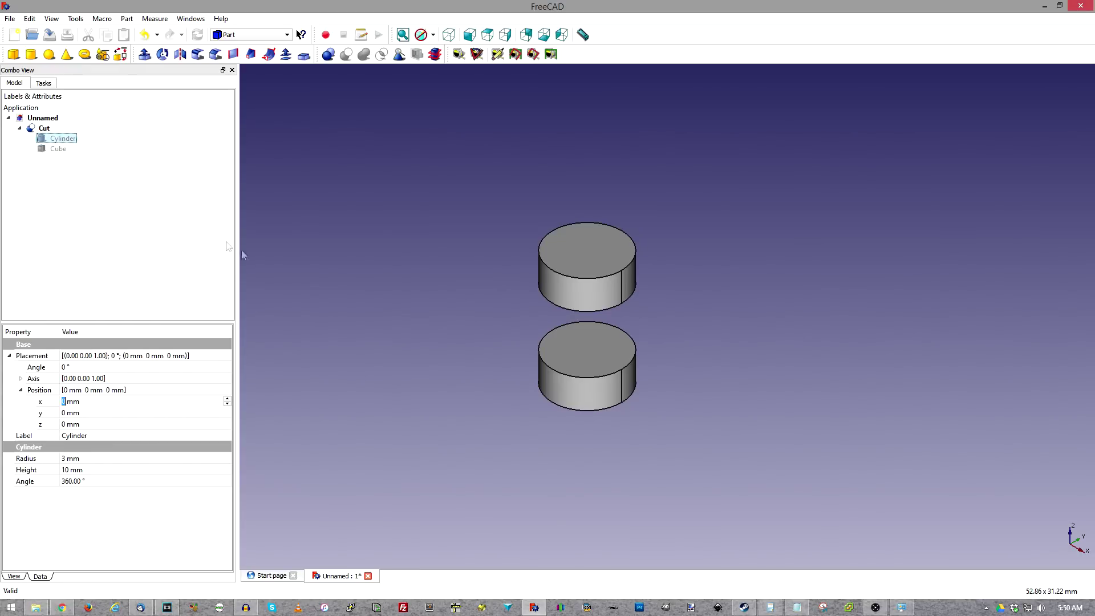
pyautogui.click(54, 147)
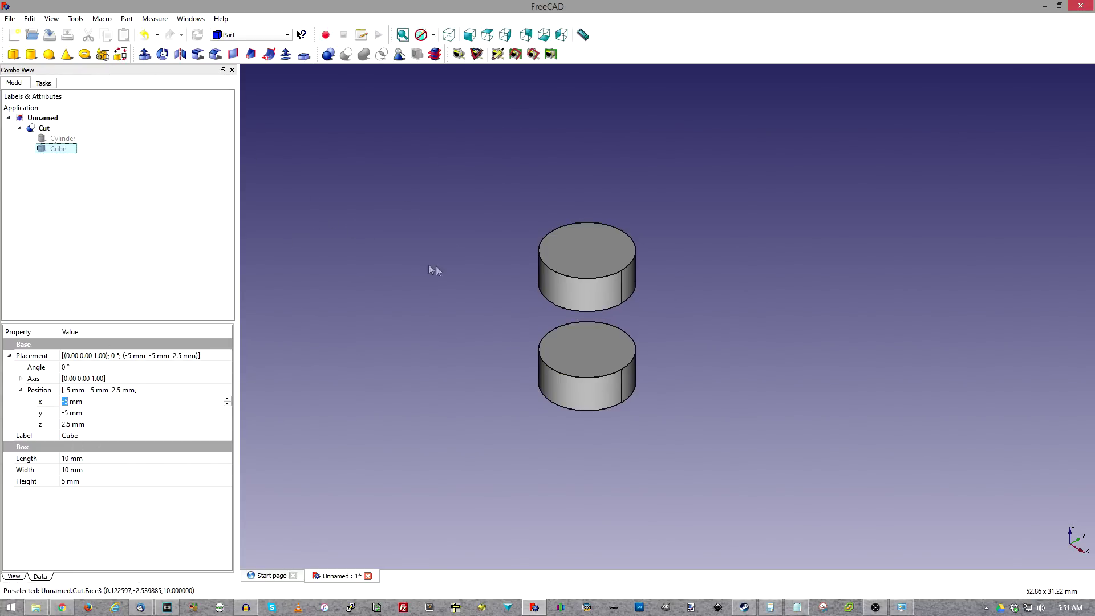
# Select the upper disc's top edge and the lower disc's bottom and top edges.
pyautogui.click(548, 231)
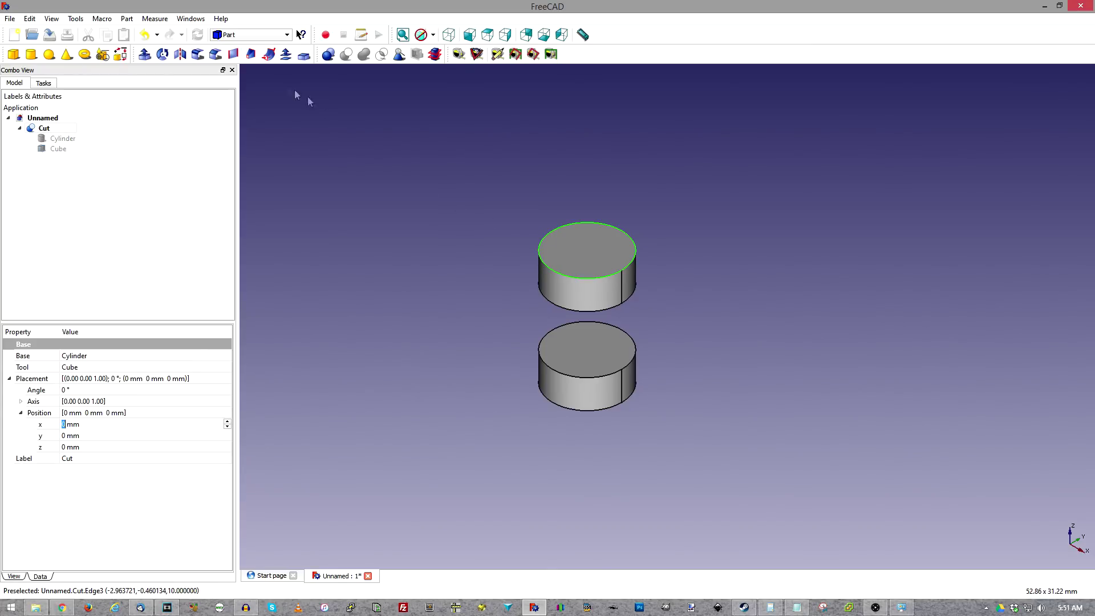
pyautogui.keyDown('ctrl'); pyautogui.click(560, 408); pyautogui.keyUp('ctrl')
pyautogui.keyDown('ctrl'); pyautogui.click(583, 375); pyautogui.keyUp('ctrl')
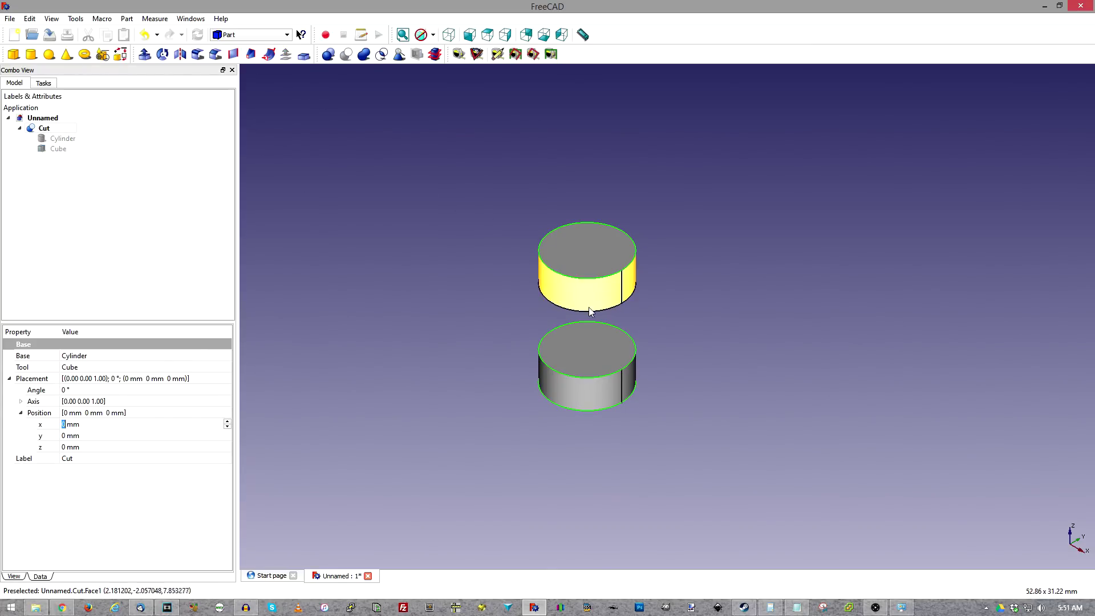
# Apply a 1.00 mm fillet to the selected disc edges and view the undersides.
pyautogui.click(197, 54)
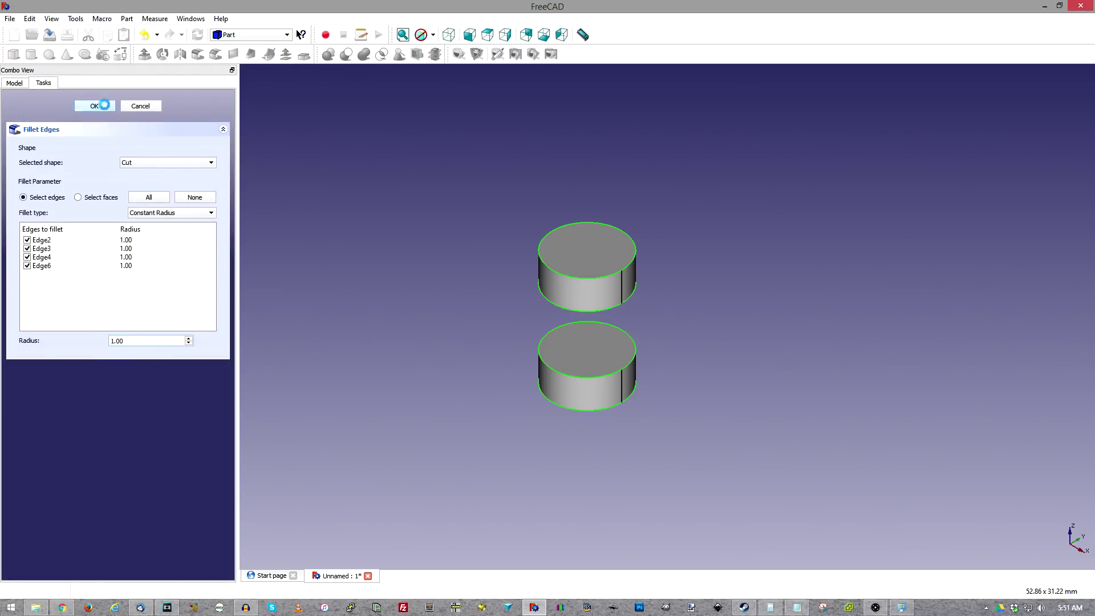
pyautogui.moveTo(682, 313); pyautogui.dragTo(711, 362, button='middle')
pyautogui.moveTo(767, 320); pyautogui.dragTo(794, 283, button='middle')
# Delete the stray new cube and add a second cylinder, Cylinder001.
pyautogui.click(13, 53)
pyautogui.click(59, 139)
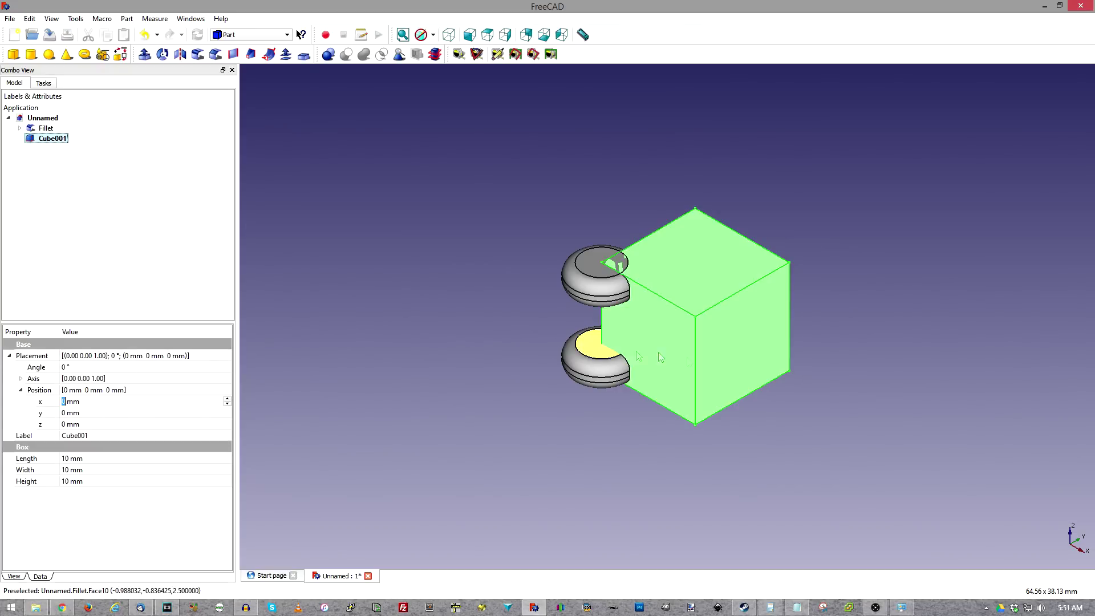
pyautogui.press('Delete')
pyautogui.click(31, 54)
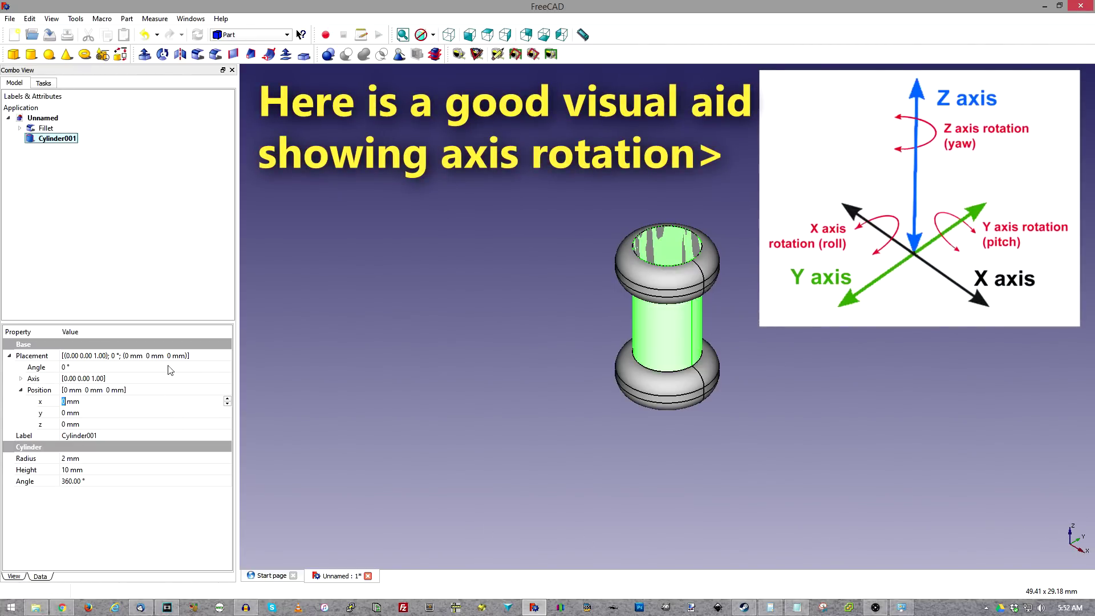
# Set Cylinder001's placement rotation axis to the Y direction (0, 1, 0).
pyautogui.click(21, 378)
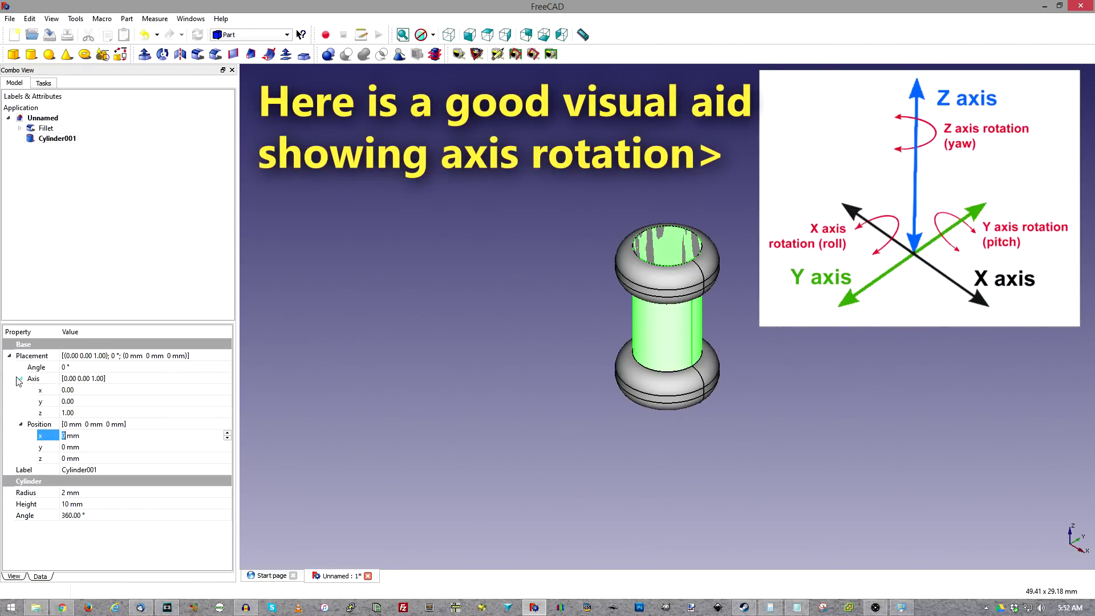
pyautogui.click(65, 412)
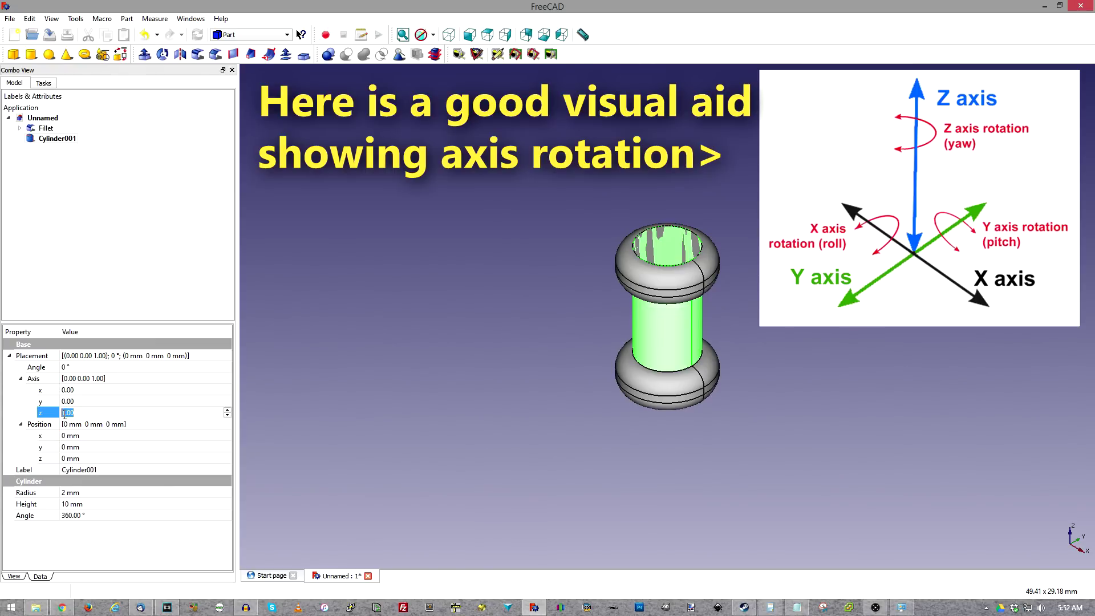
pyautogui.write('0')
pyautogui.click(84, 400)
pyautogui.write('1')
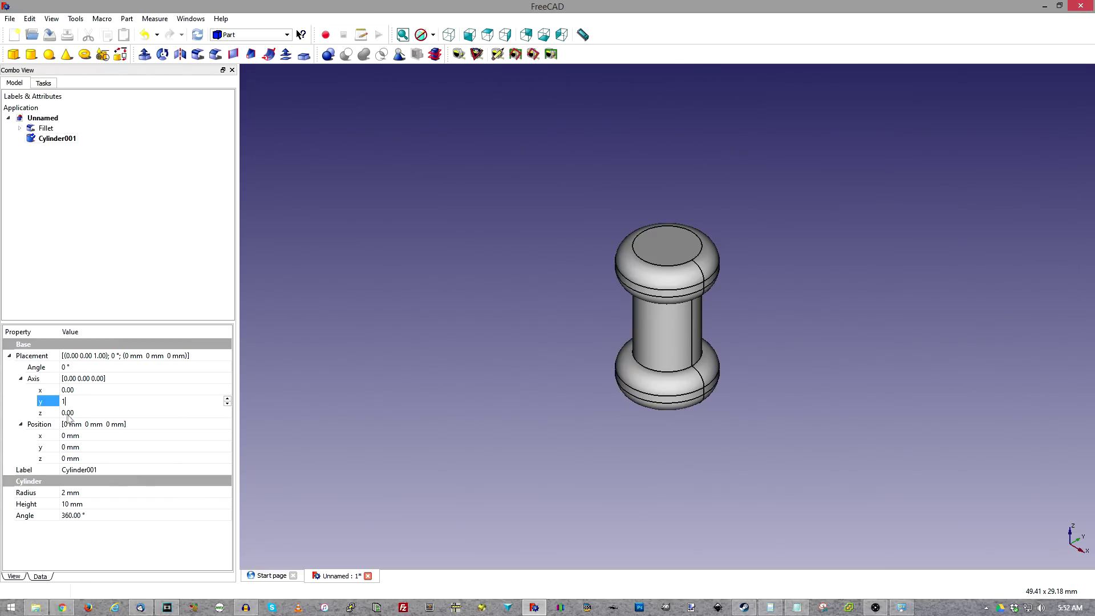
pyautogui.click(71, 412)
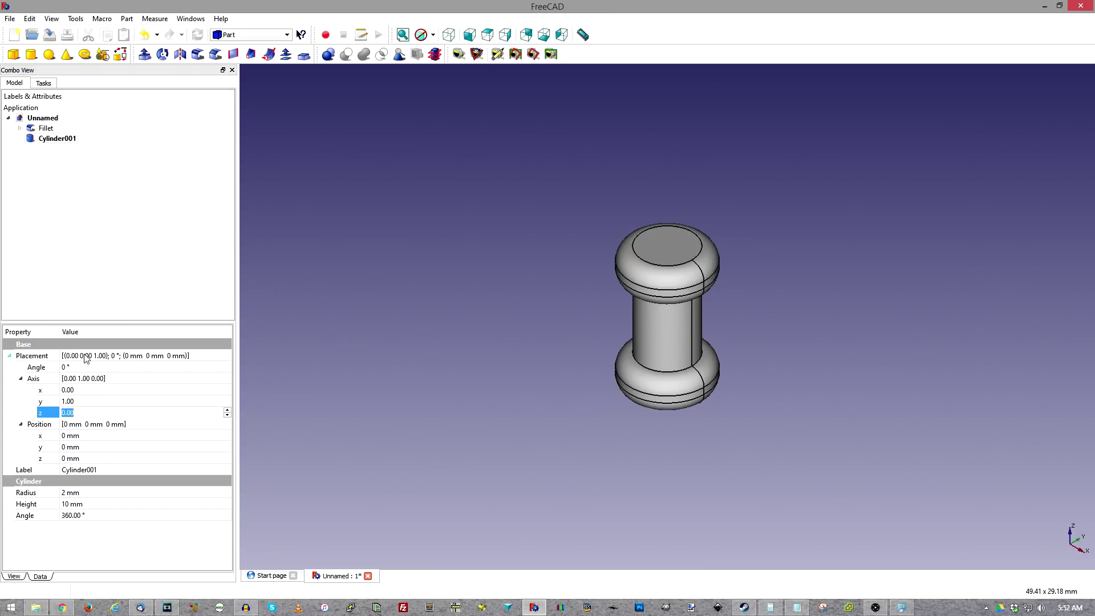
pyautogui.click(73, 368)
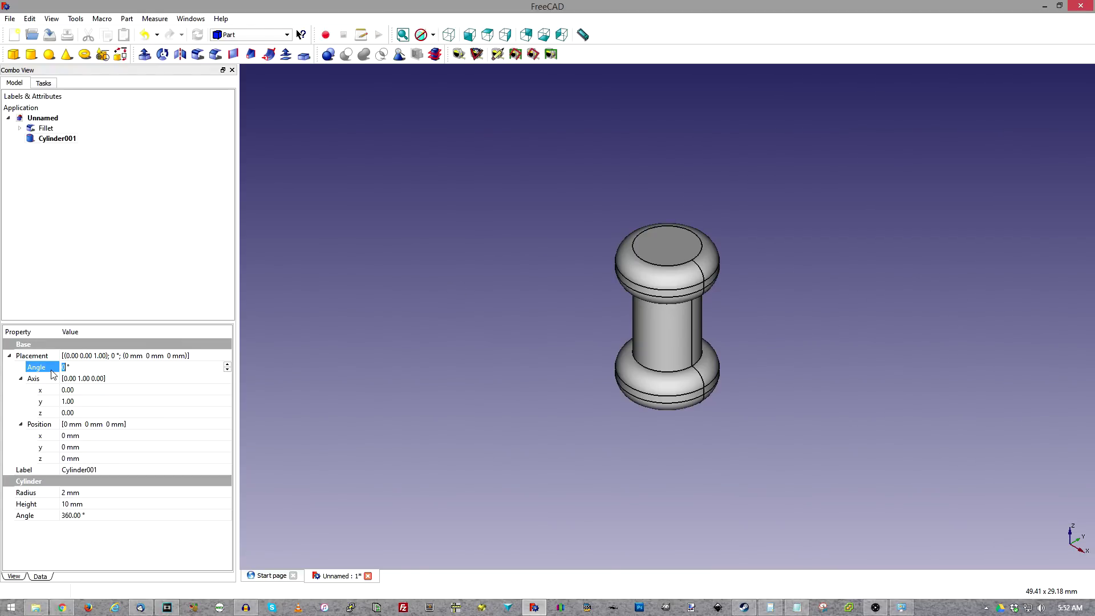
# Set the cylinder's rotation angle to 90° and its radius to 0.5 mm.
pyautogui.write('90')
pyautogui.press('Return')
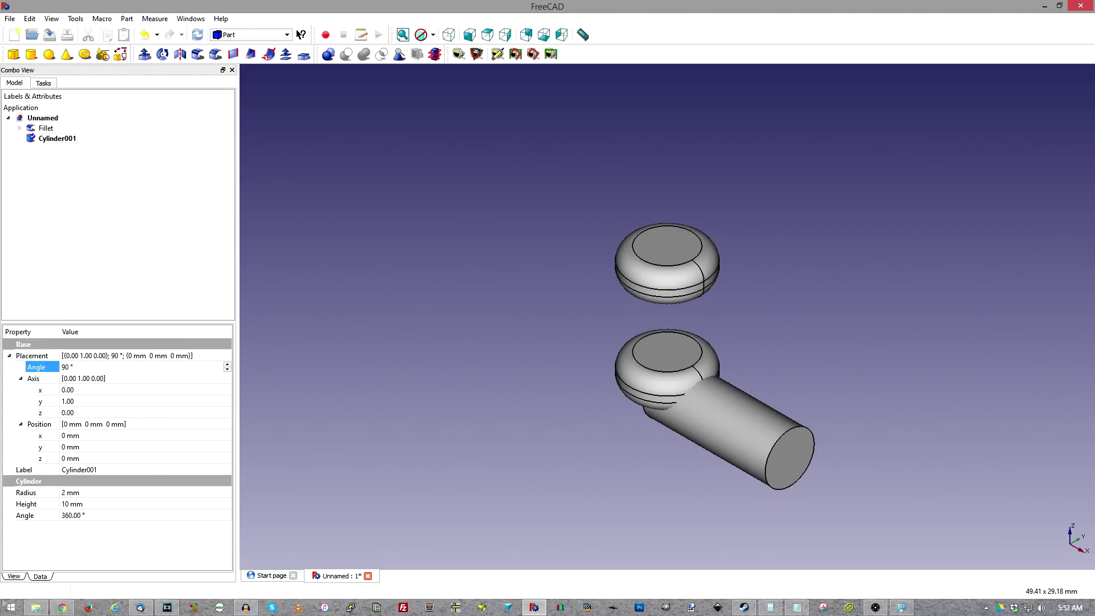
pyautogui.click(67, 491)
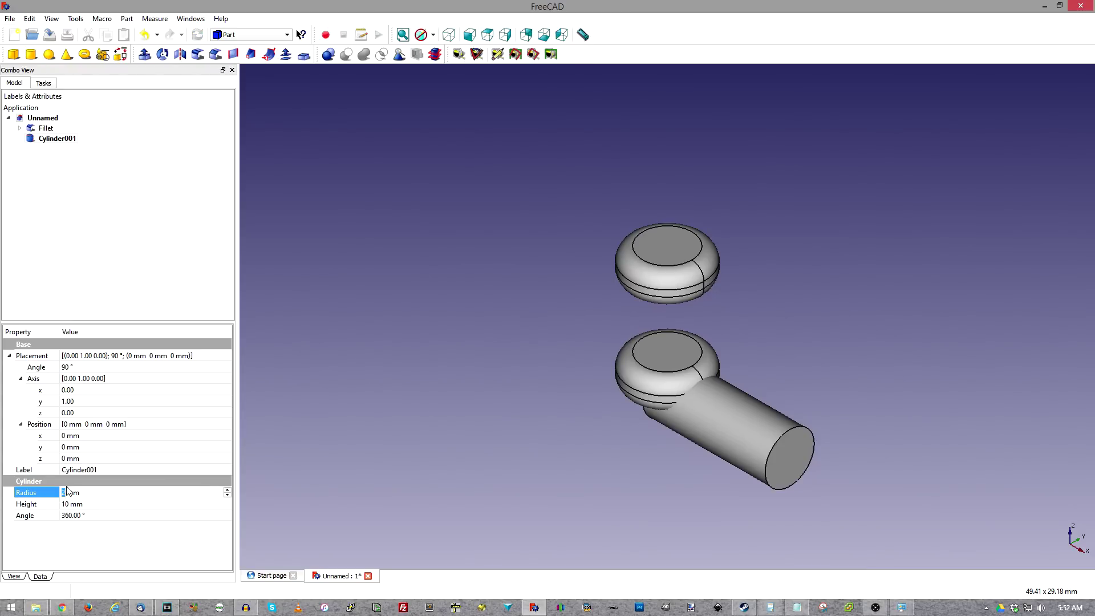
pyautogui.write('1')
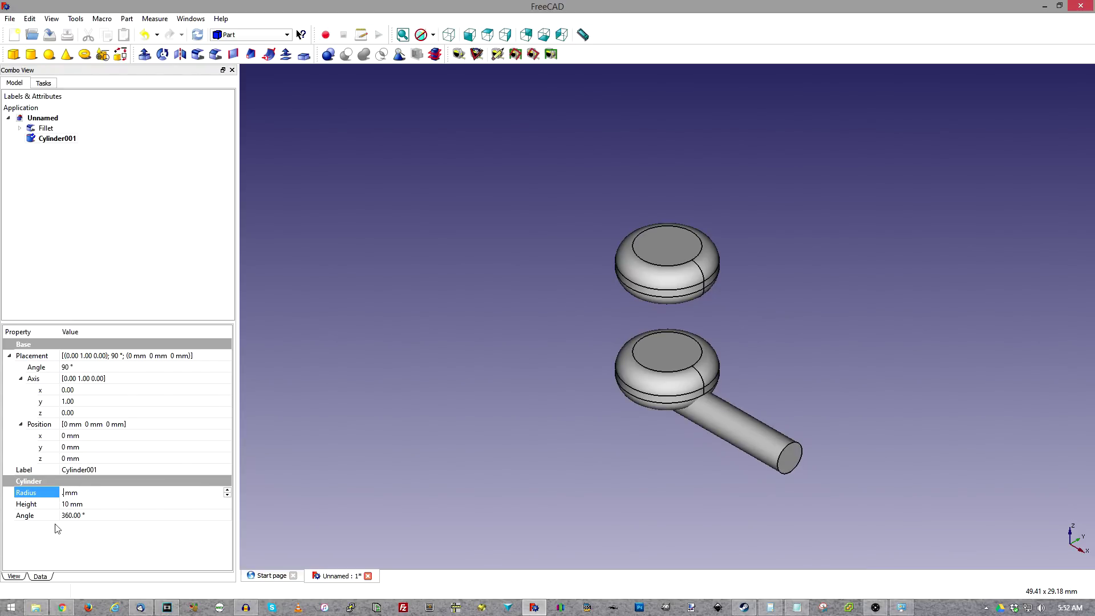
pyautogui.press('Return')
pyautogui.moveTo(751, 456); pyautogui.dragTo(806, 429, button='middle')
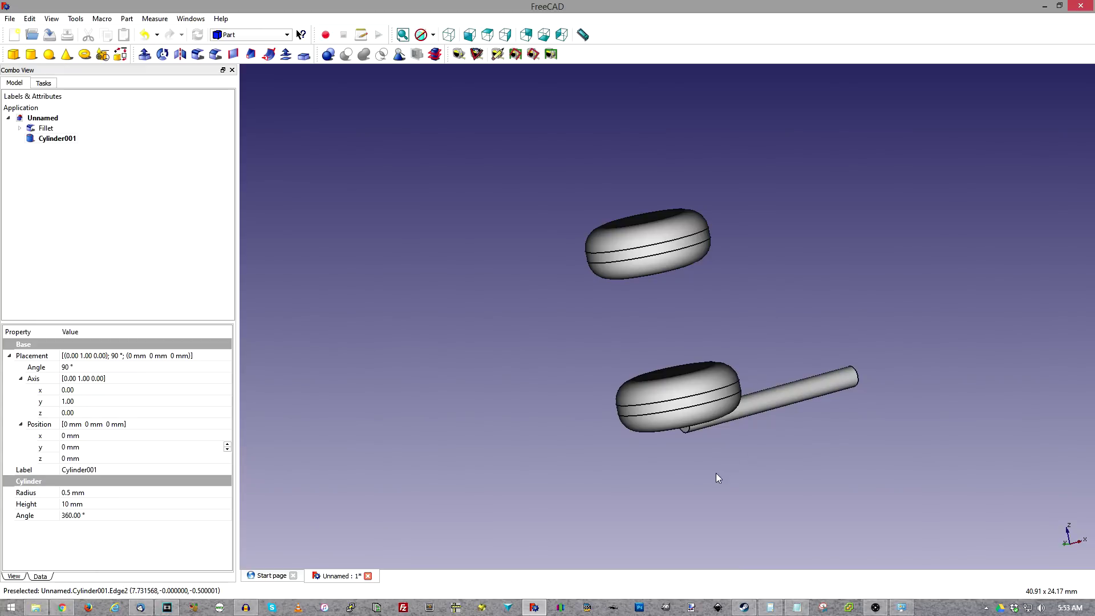
pyautogui.moveTo(891, 431); pyautogui.dragTo(840, 423, button='middle')
# Position Cylinder001 at x −5 mm and z 1.25 mm through the lower ring.
pyautogui.click(790, 405)
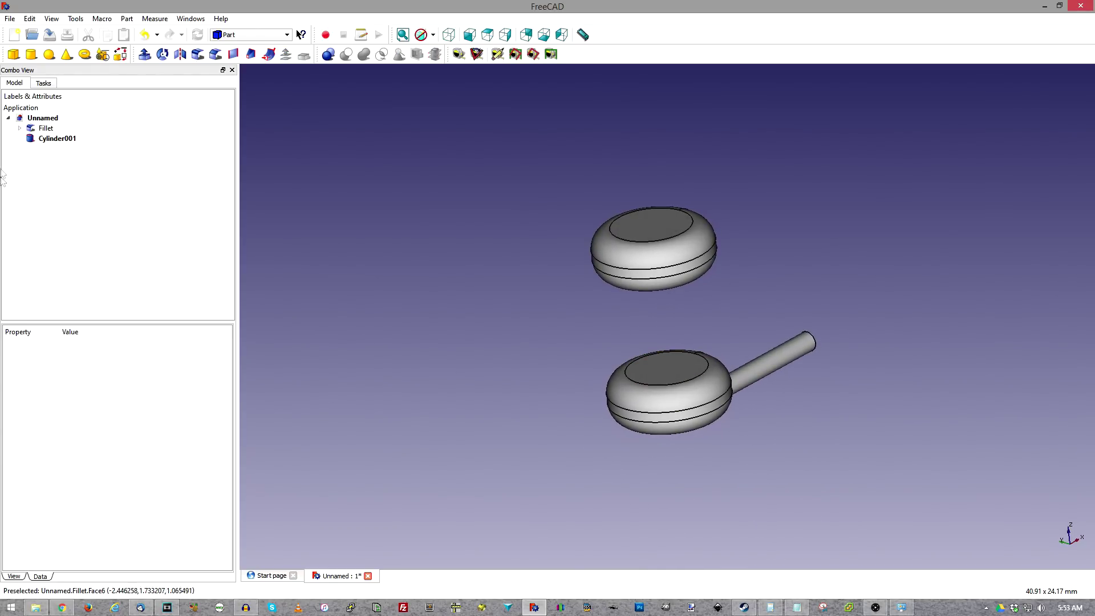
pyautogui.click(62, 138)
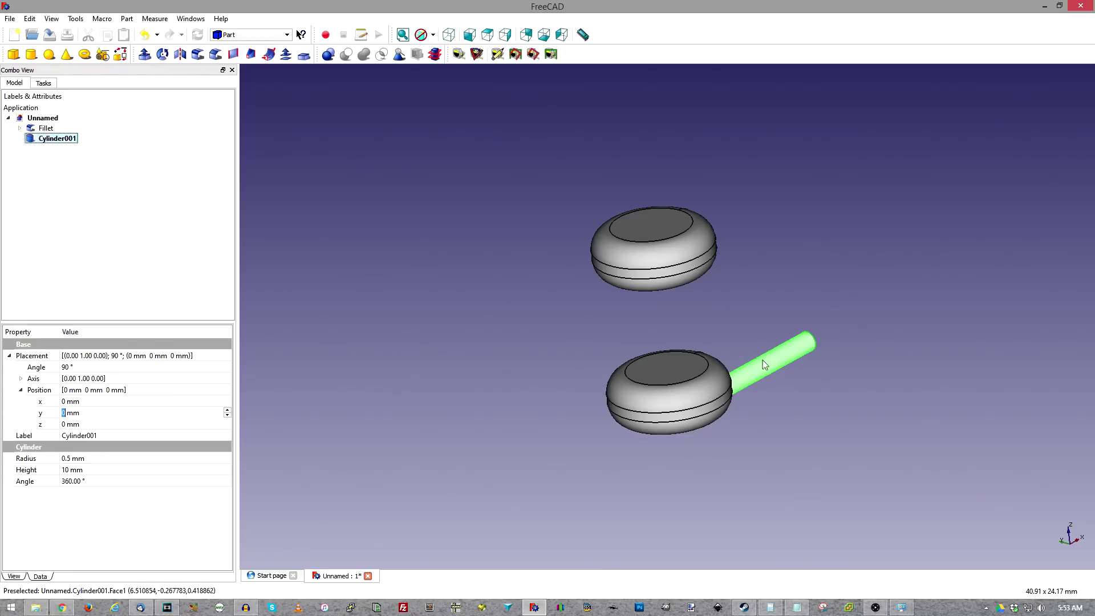
pyautogui.click(66, 402)
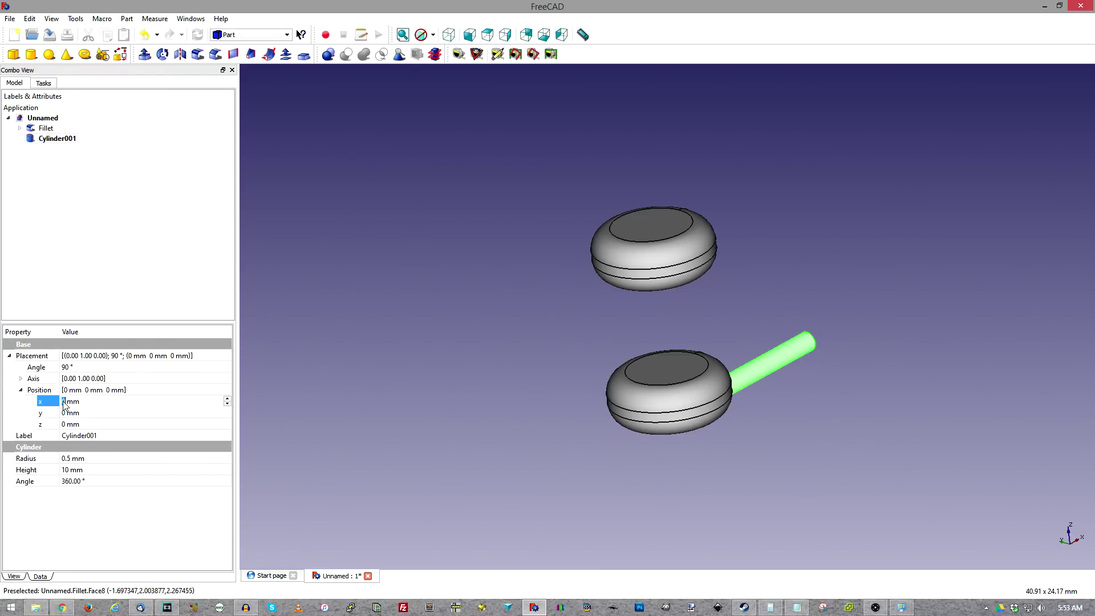
pyautogui.write('-')
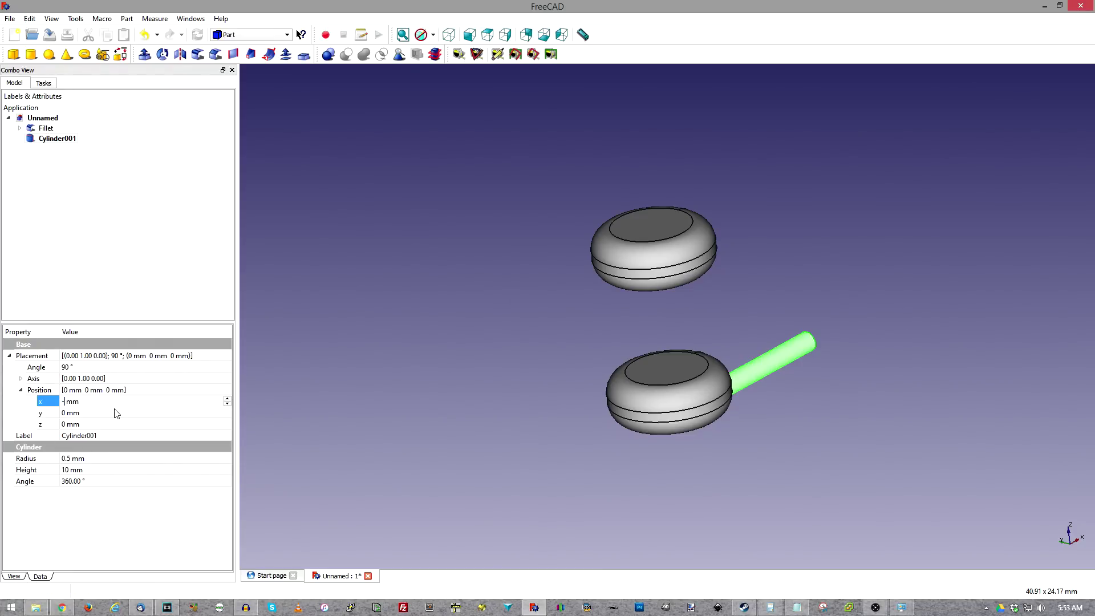
pyautogui.write('10')
pyautogui.press('BackSpace')
pyautogui.press('BackSpace')
pyautogui.write('5')
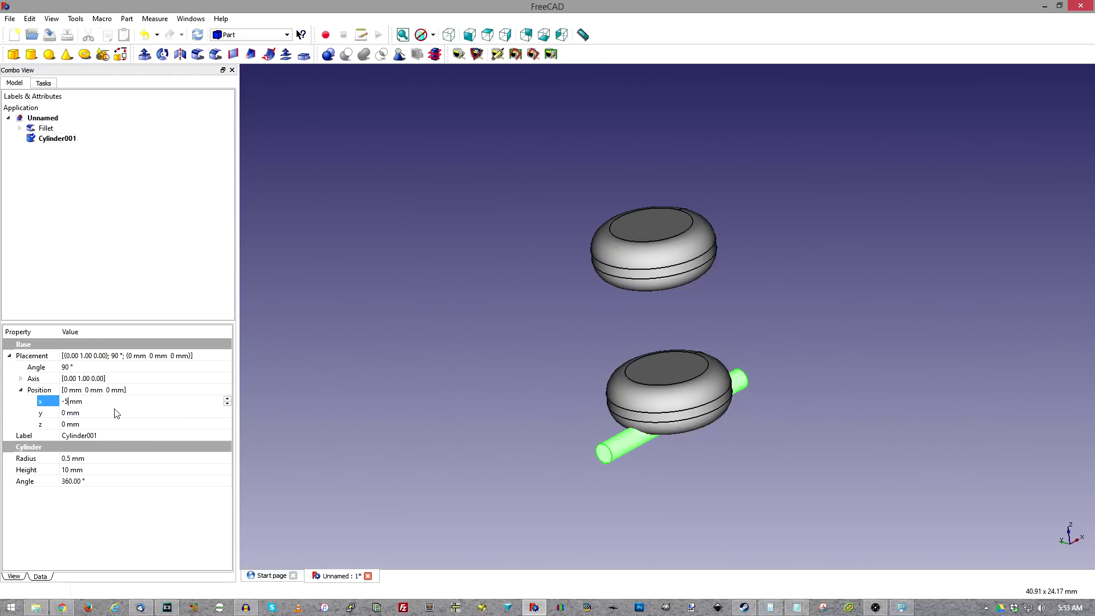
pyautogui.click(206, 426)
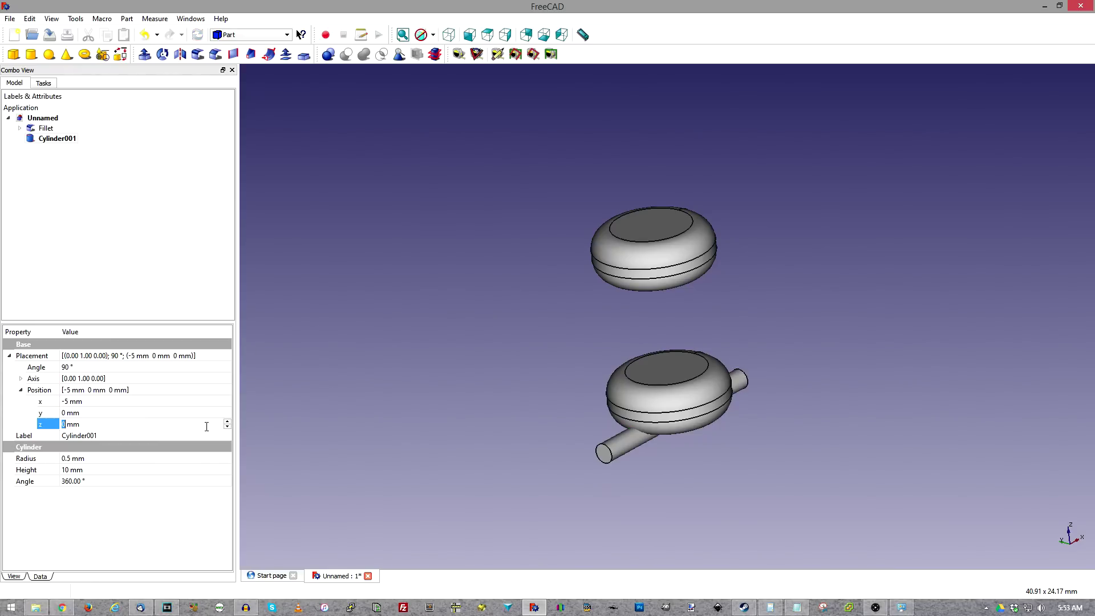
pyautogui.write('1.25')
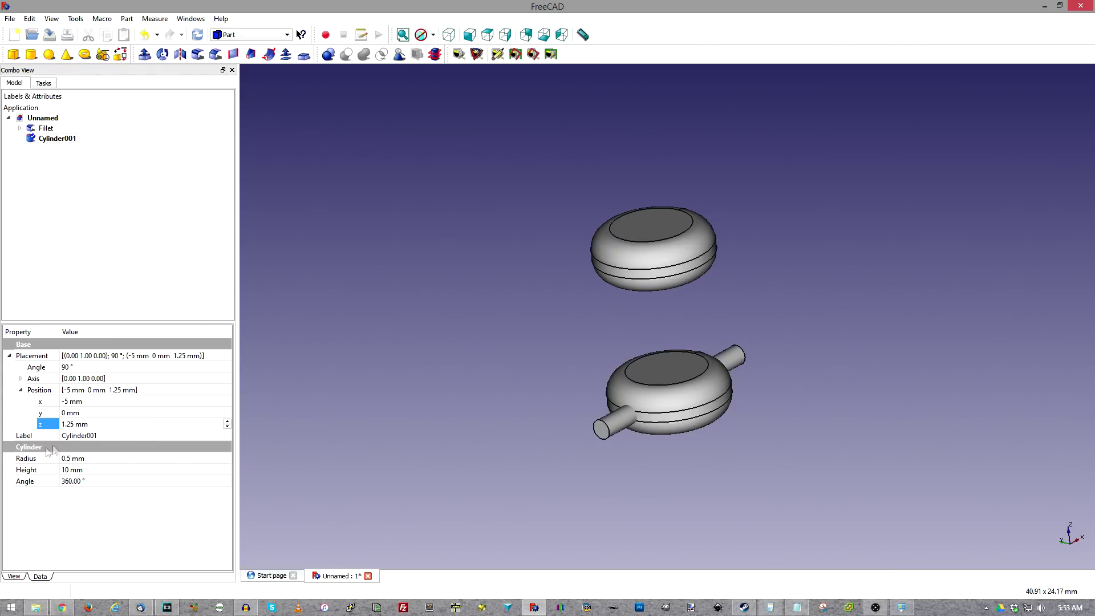
# Boolean-cut Cylinder001 from the Fillet, producing Cut001 with the pin hole.
pyautogui.click(45, 129)
pyautogui.keyDown('ctrl'); pyautogui.click(45, 138); pyautogui.keyUp('ctrl')
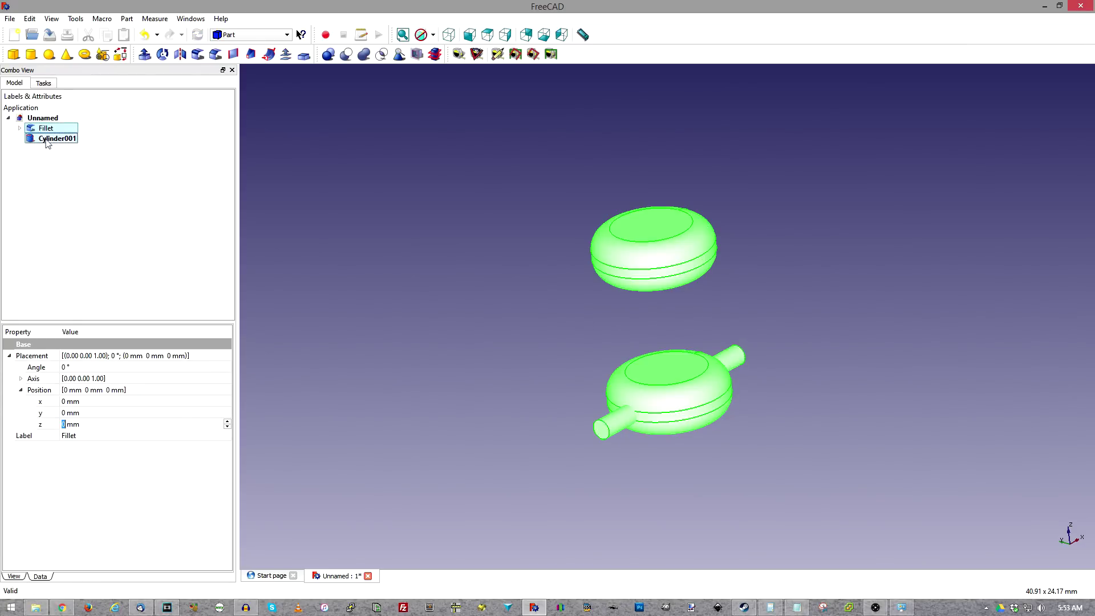
pyautogui.click(349, 57)
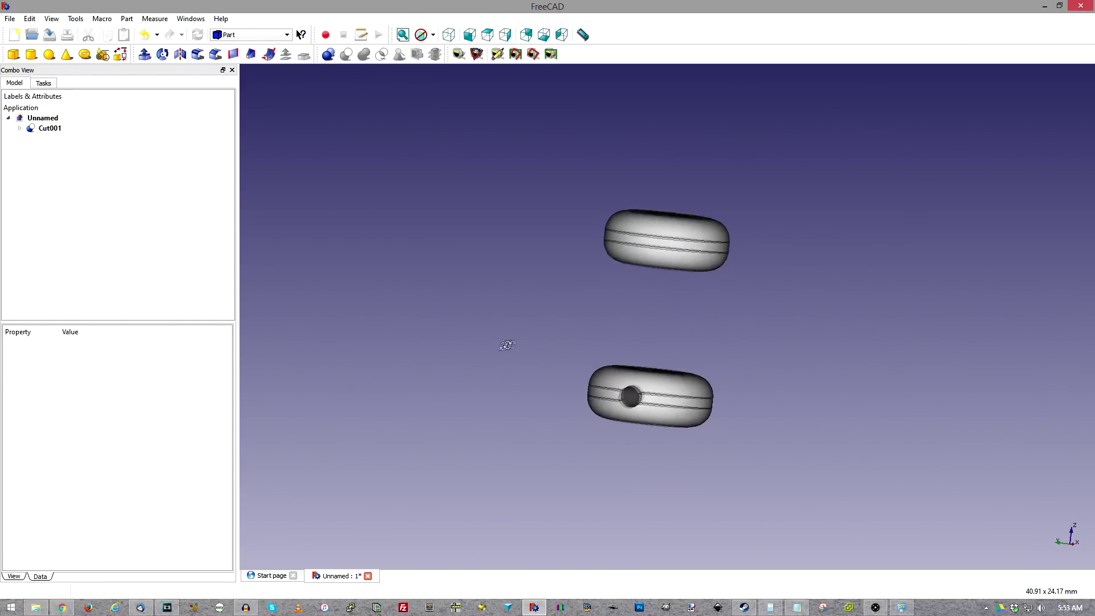